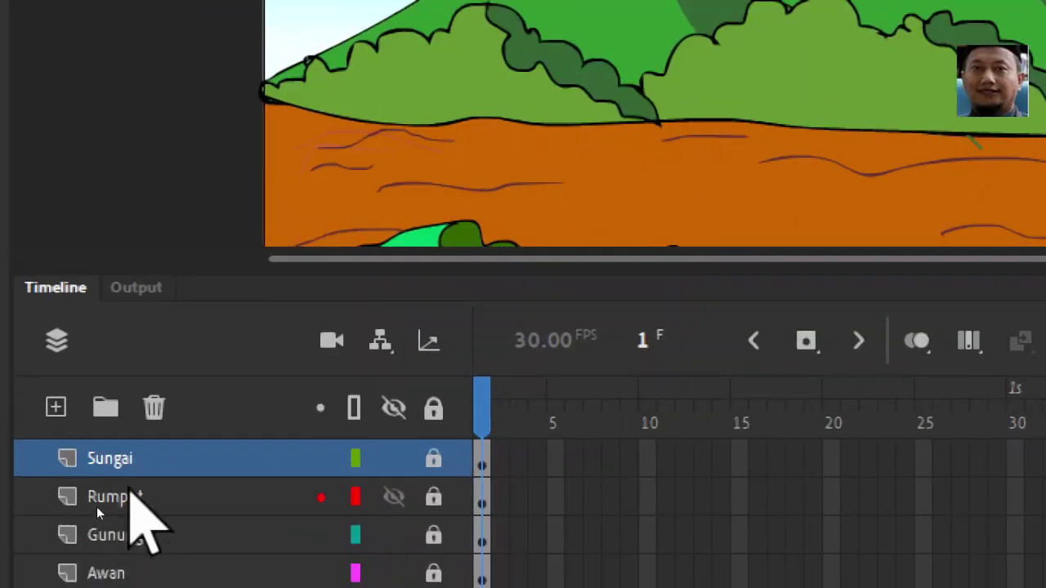
Unlock the Matahari layer while keeping all the other layers locked
scroll(97, 507, "down", 2)
scroll(112, 504, "up", 1)
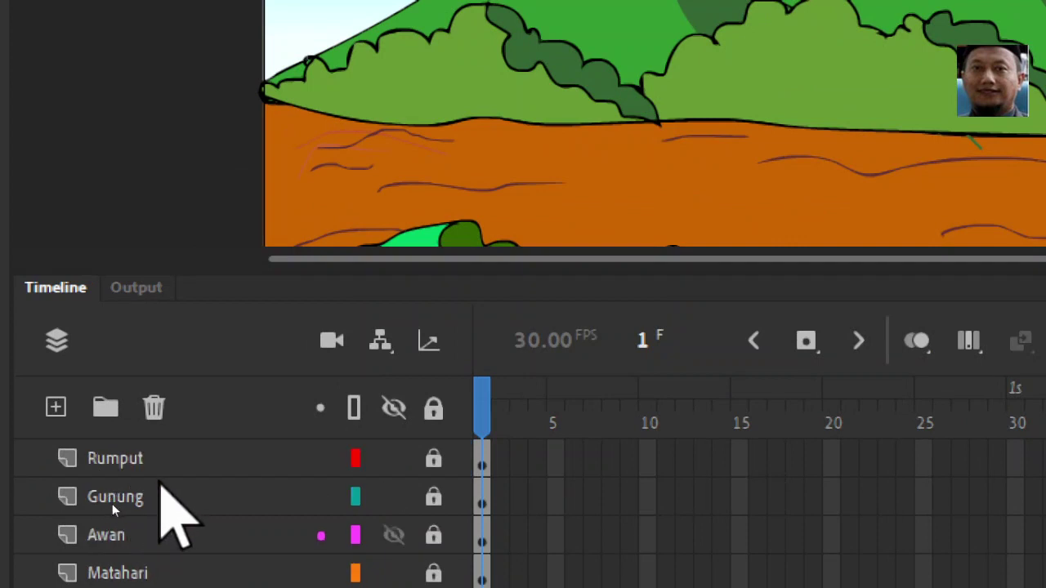
scroll(112, 503, "down", 2)
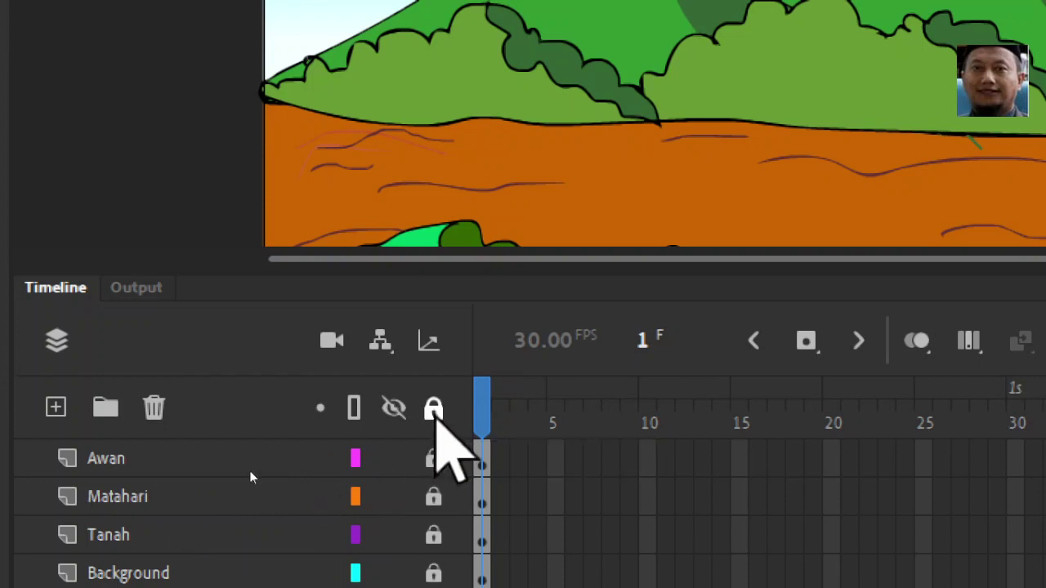
left_click(433, 409)
left_click(433, 408)
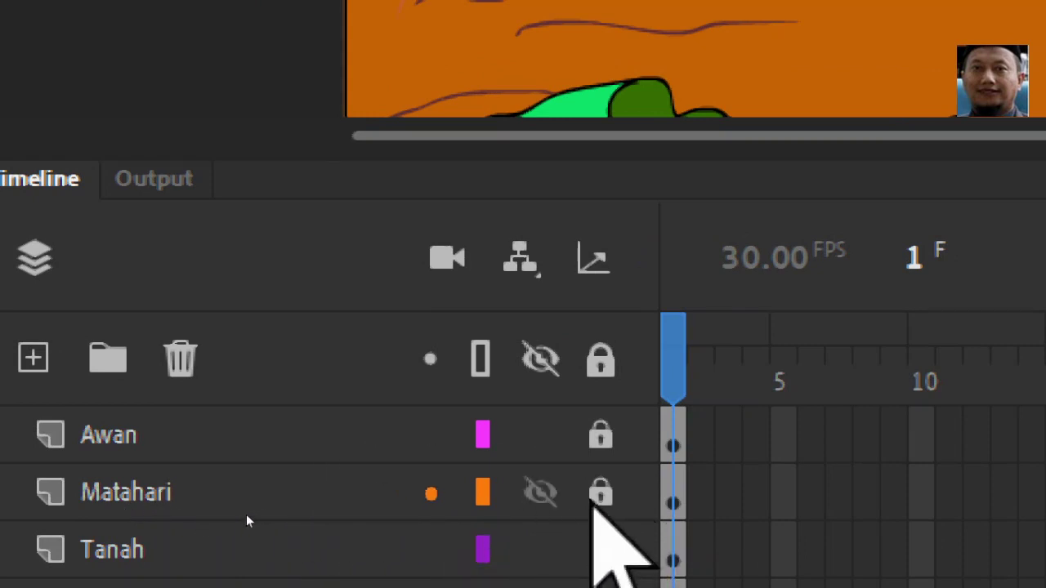
left_click(600, 362)
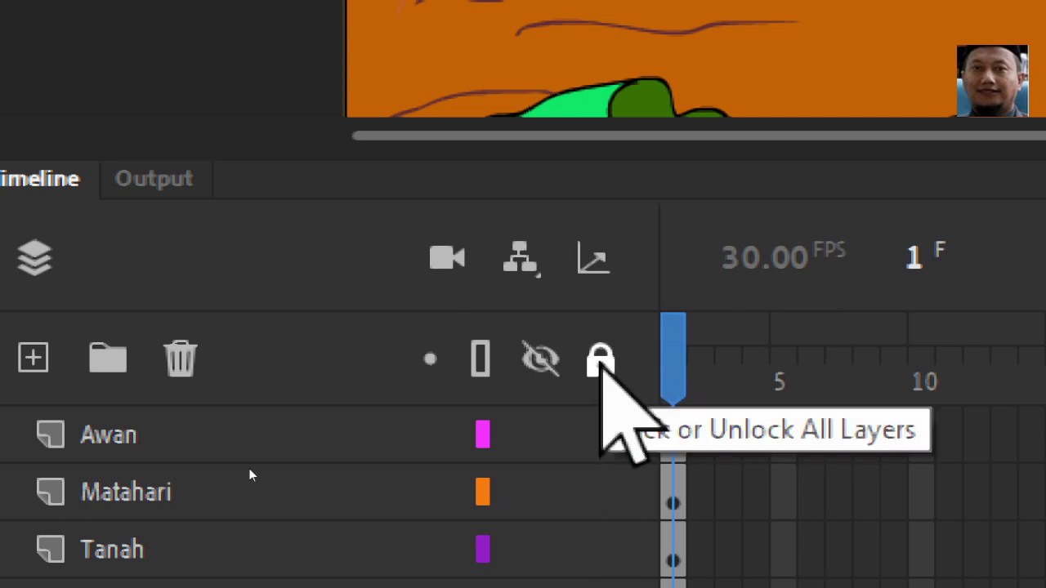
left_click(601, 362)
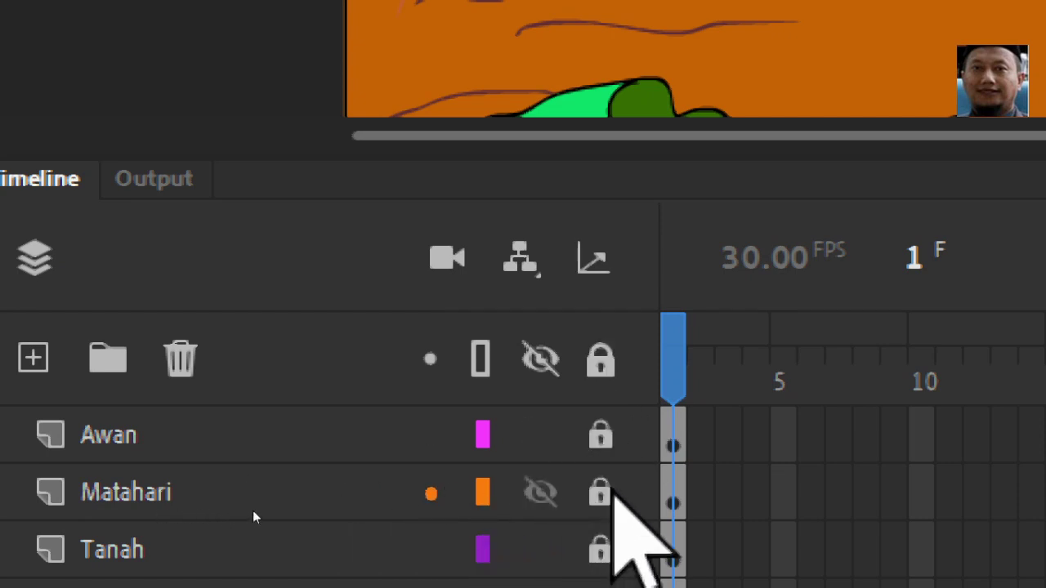
left_click(603, 492)
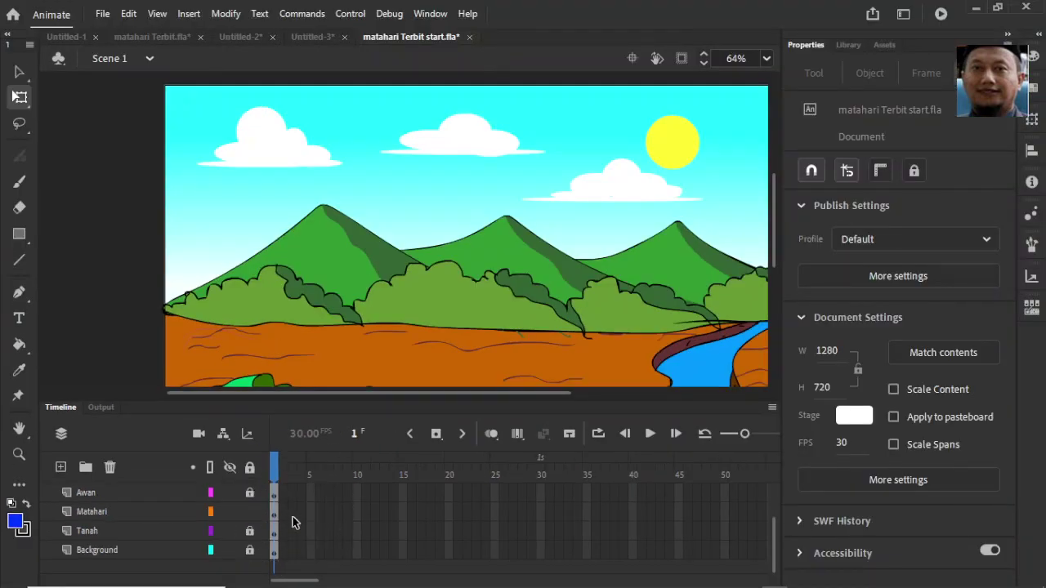
Switch to the Word document to consult its table of tween animation steps, and return to Animate
key("alt+Tab")
key("alt+Tab")
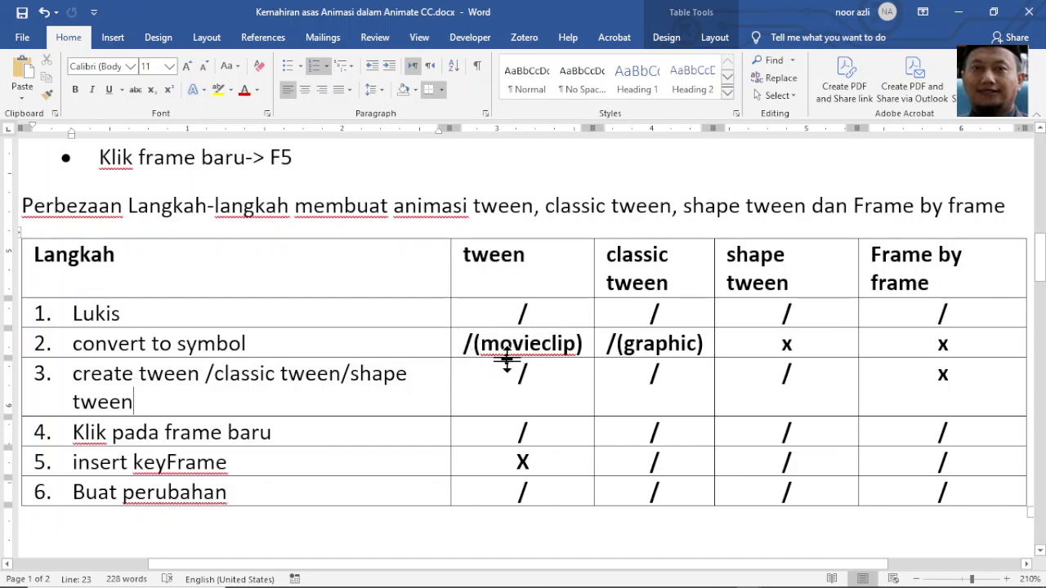
key("alt+Tab")
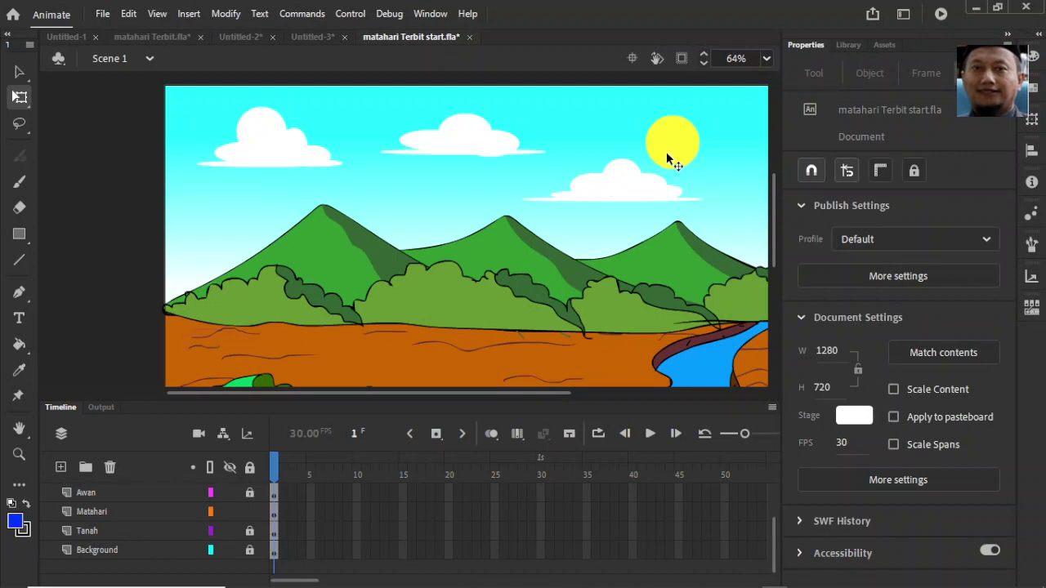
Convert the yellow sun shape into a Movie Clip symbol named matahari
left_click(669, 160)
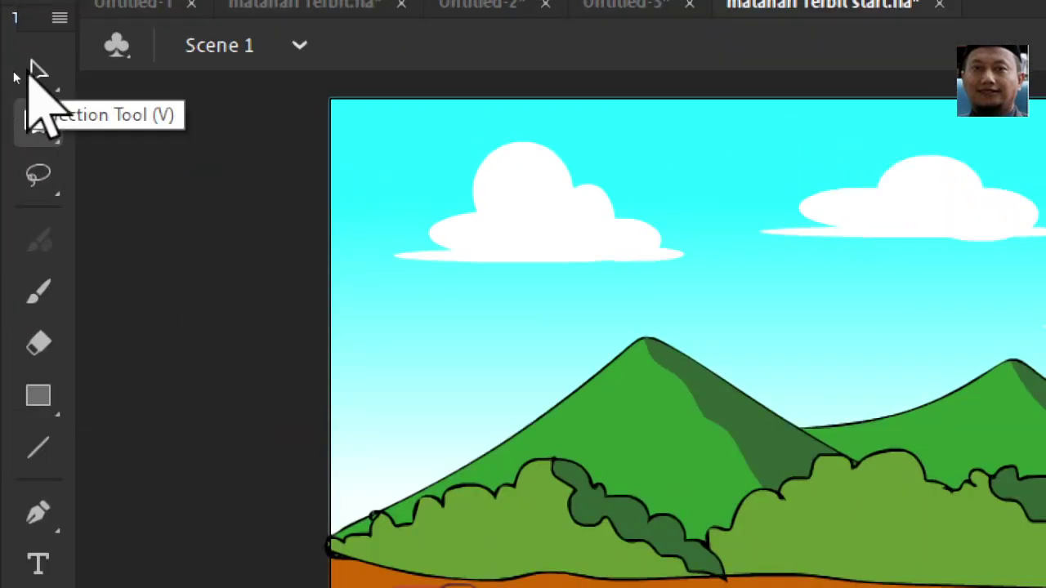
left_click(34, 70)
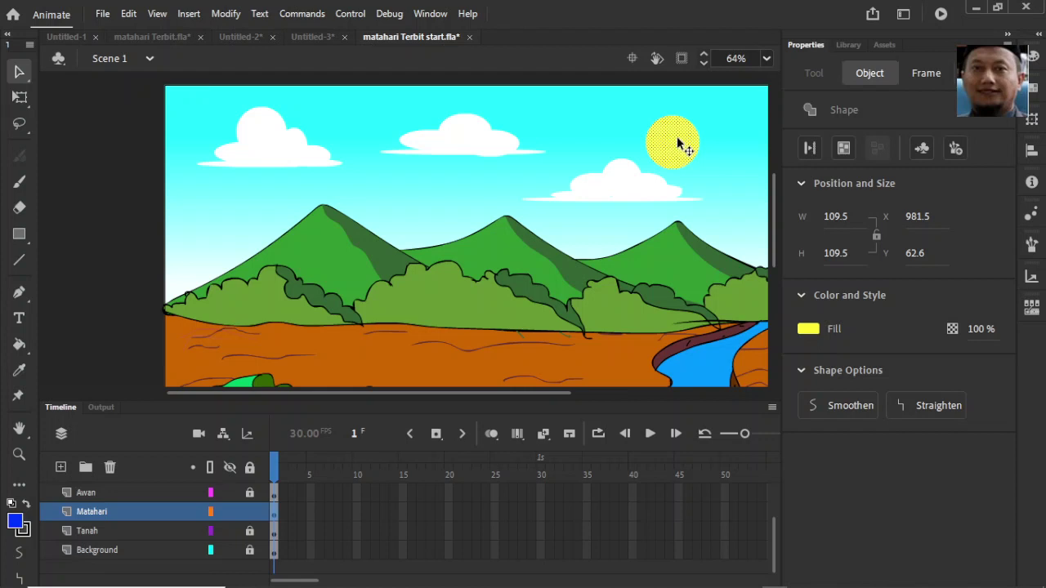
right_click(675, 137)
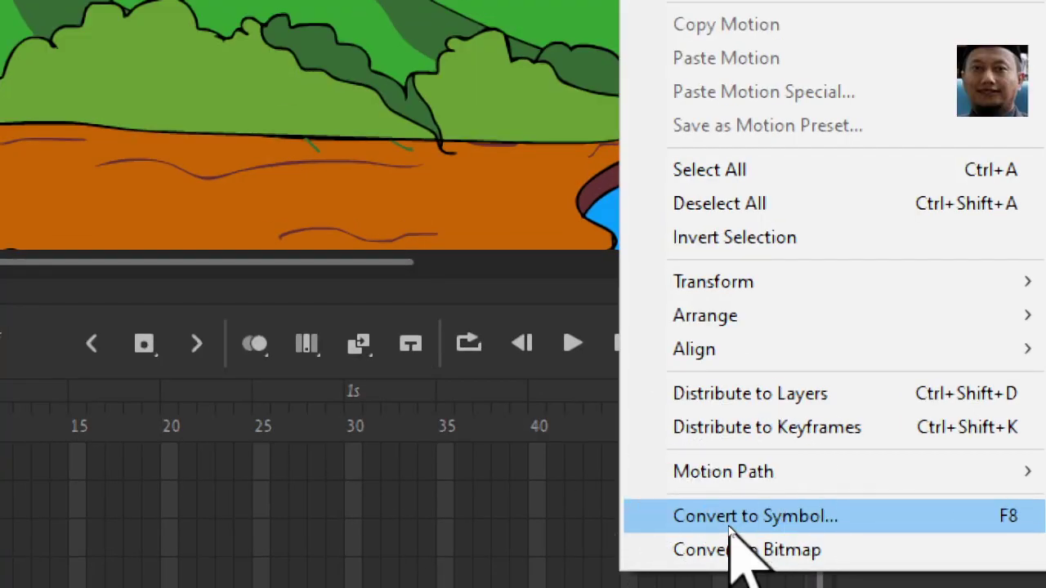
left_click(730, 523)
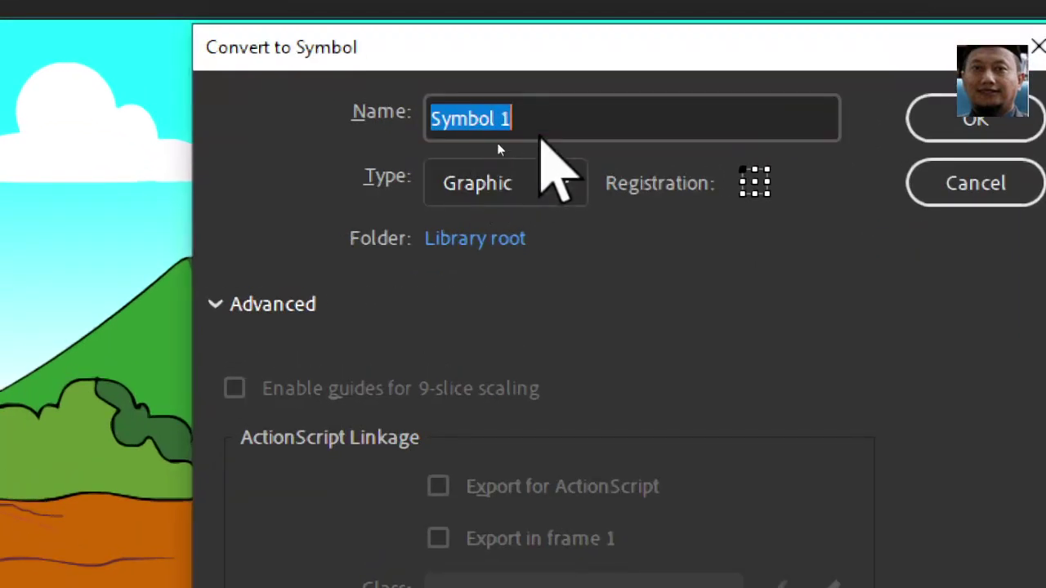
left_click(539, 123)
left_click_drag(539, 123, 397, 175)
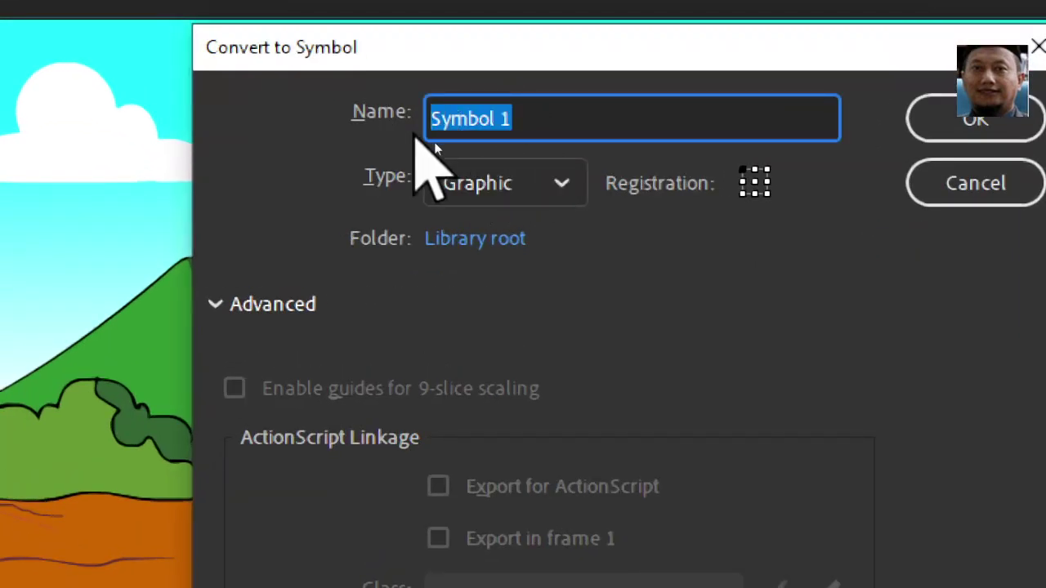
type("matahar")
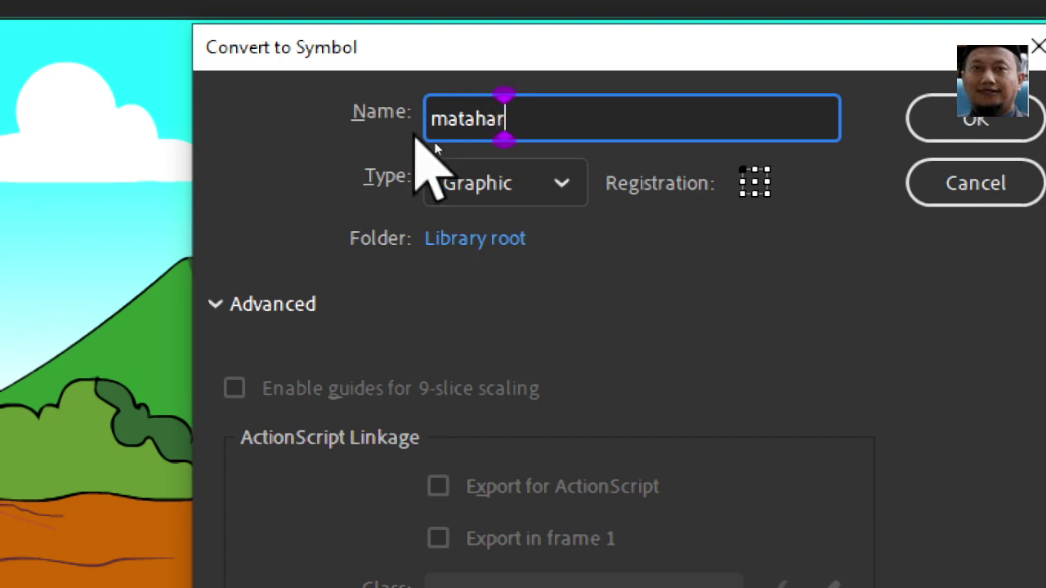
type("i")
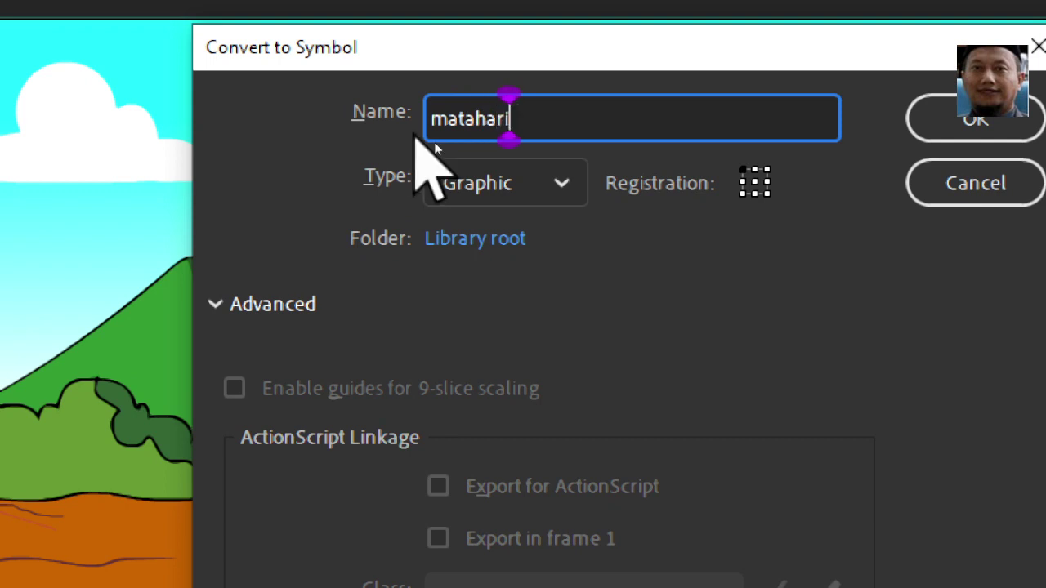
left_click(507, 176)
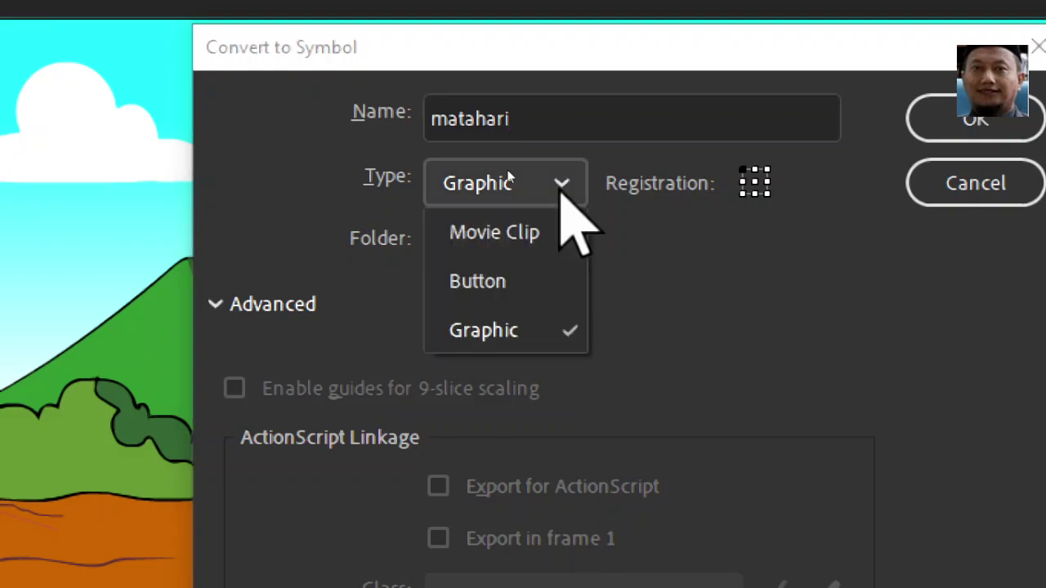
left_click(492, 233)
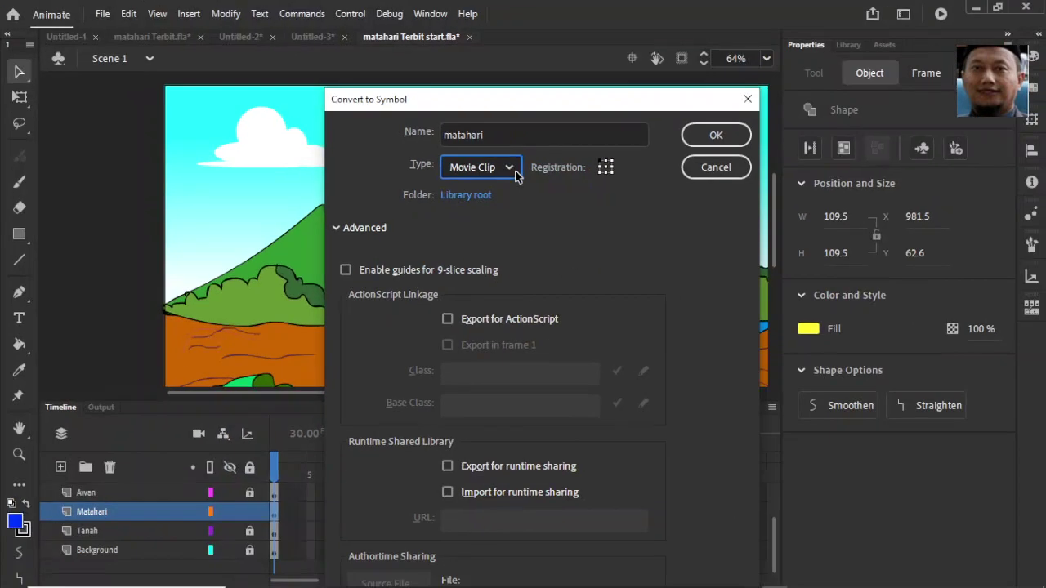
left_click(574, 196)
left_click(706, 137)
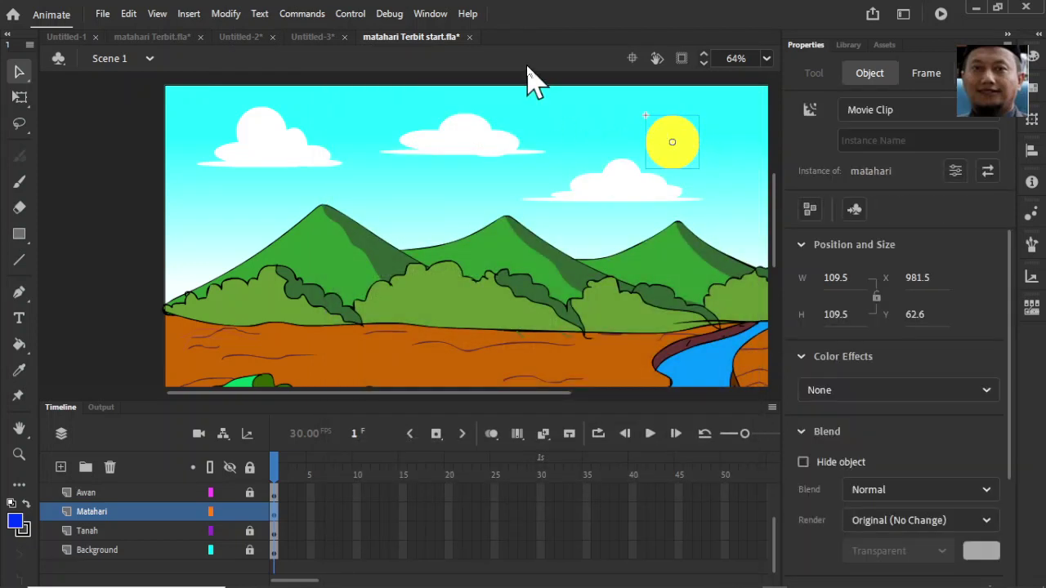
Show the document's Library to check the matahari symbol
left_click(431, 14)
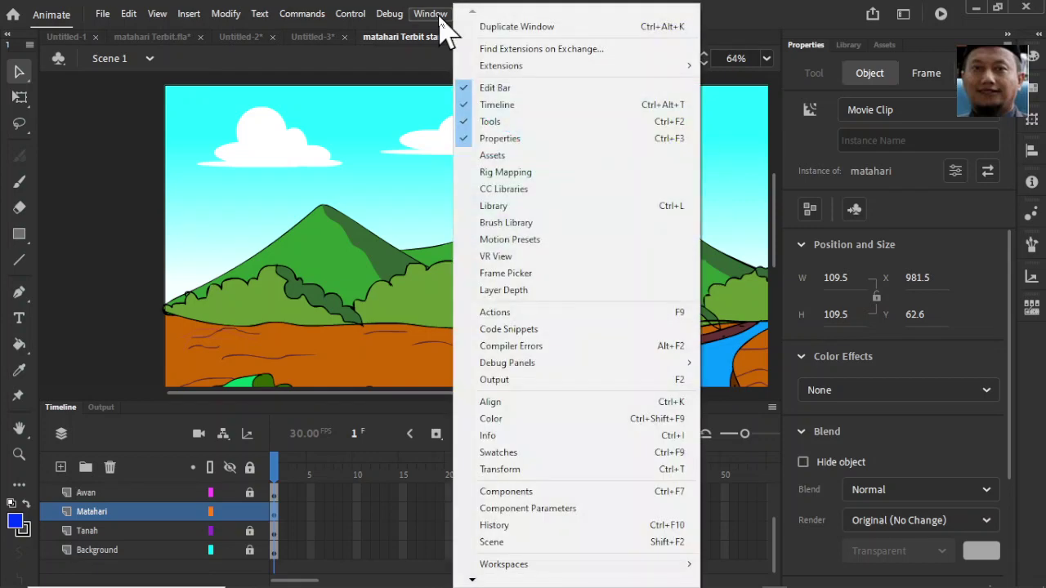
left_click(528, 205)
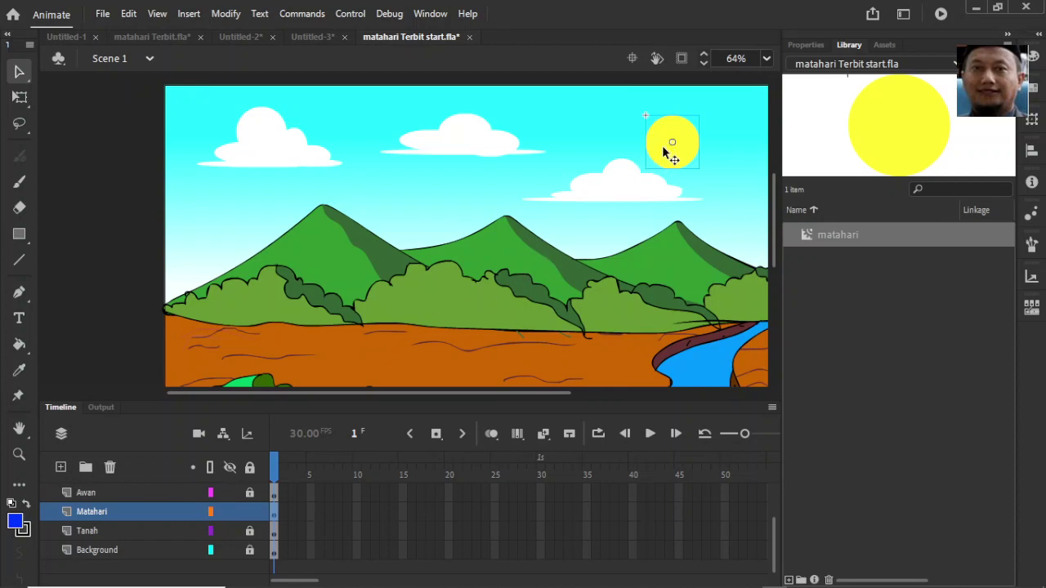
Create a motion tween for the sun on the Matahari layer
right_click(663, 148)
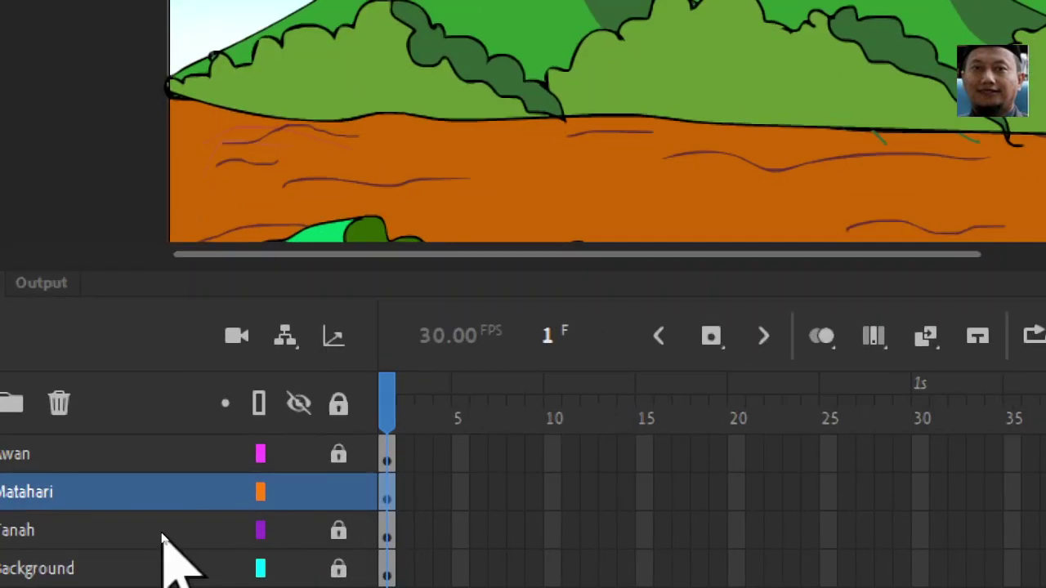
right_click(389, 503)
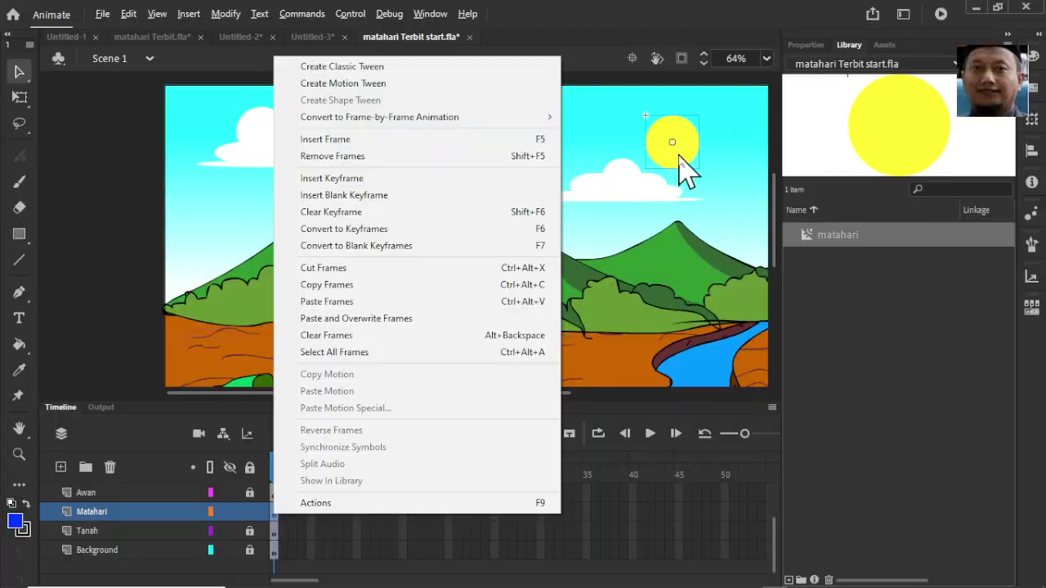
left_click(687, 145)
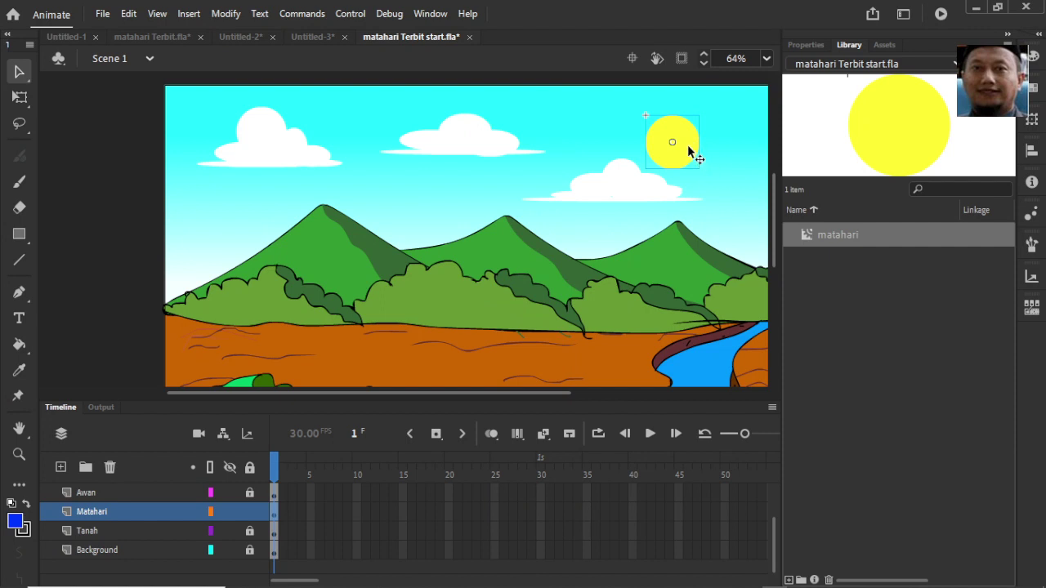
right_click(688, 149)
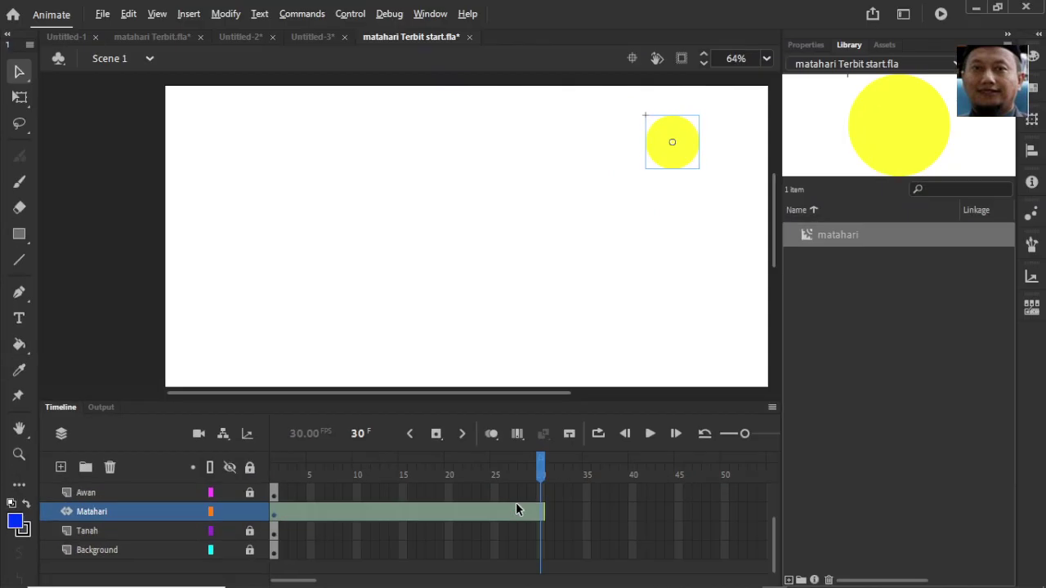
At frame 30 of the Matahari tween, move the sun down to the left part of the stage
left_click(738, 488)
left_click(656, 162)
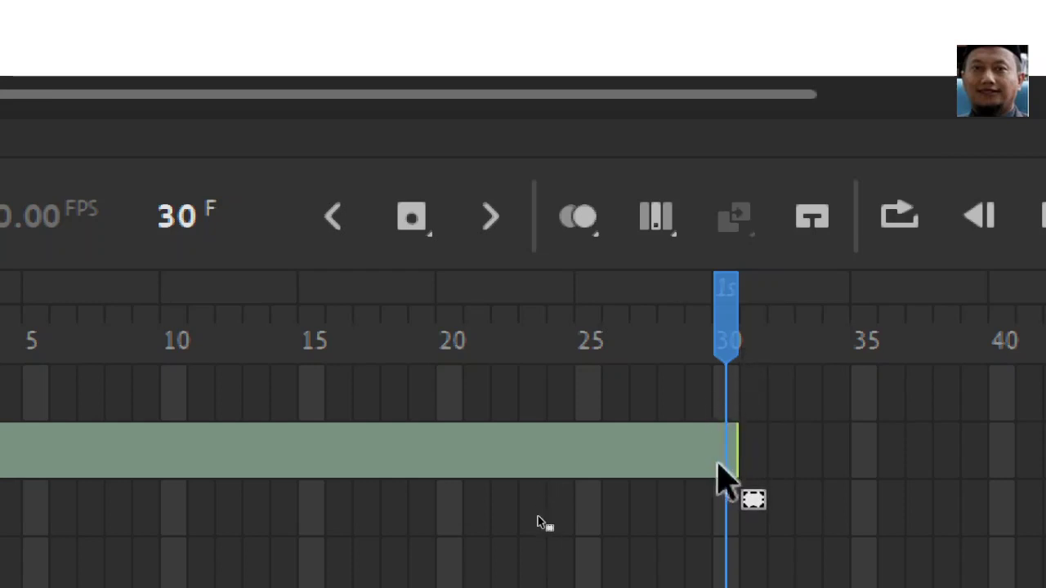
left_click(730, 472)
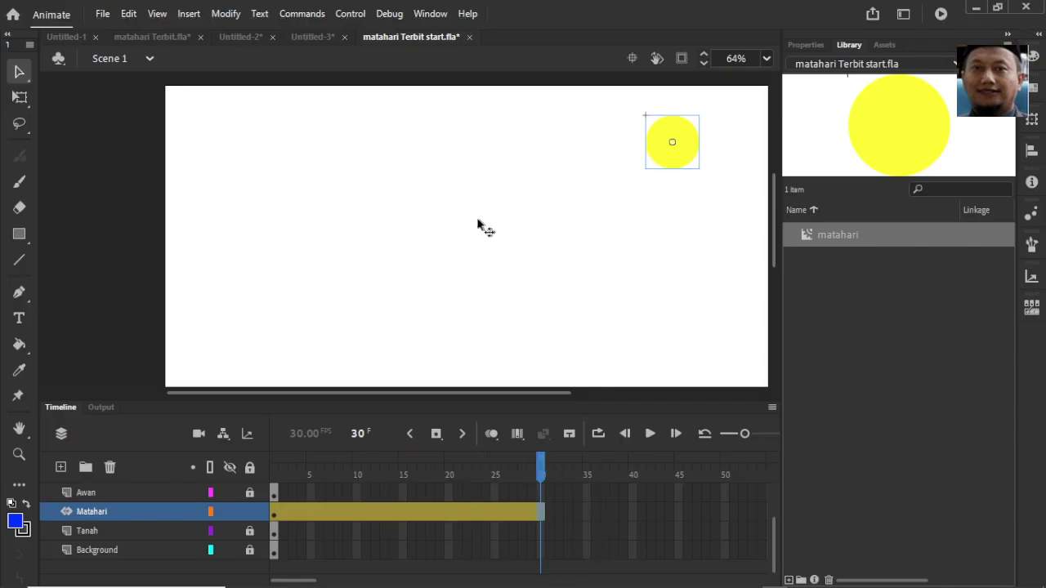
left_click_drag(396, 236, 300, 285)
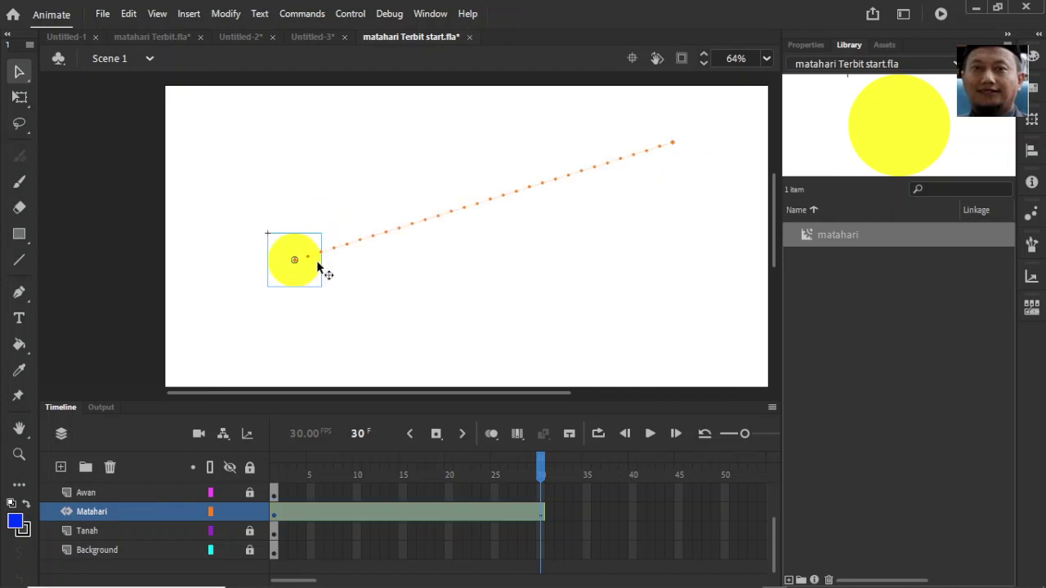
Play the sun's motion tween and compare the sun's positions at frames 1 and 30
key("Return")
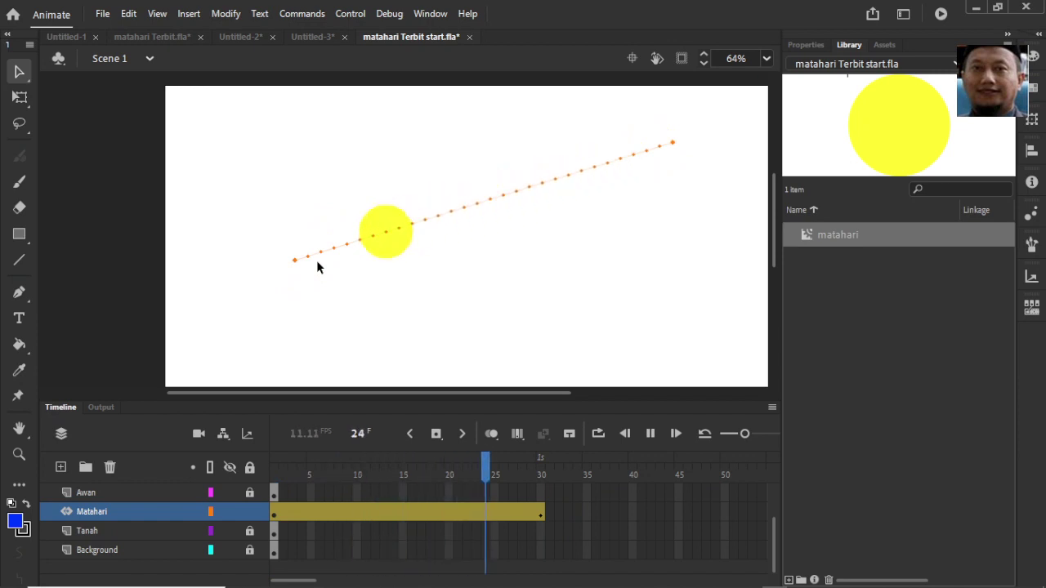
left_click(318, 266)
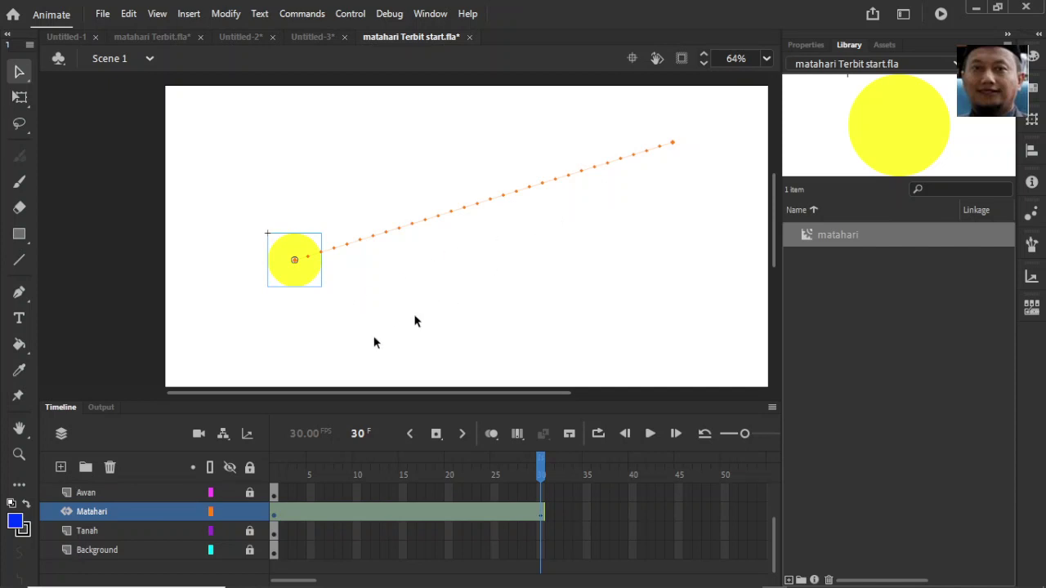
left_click(276, 517)
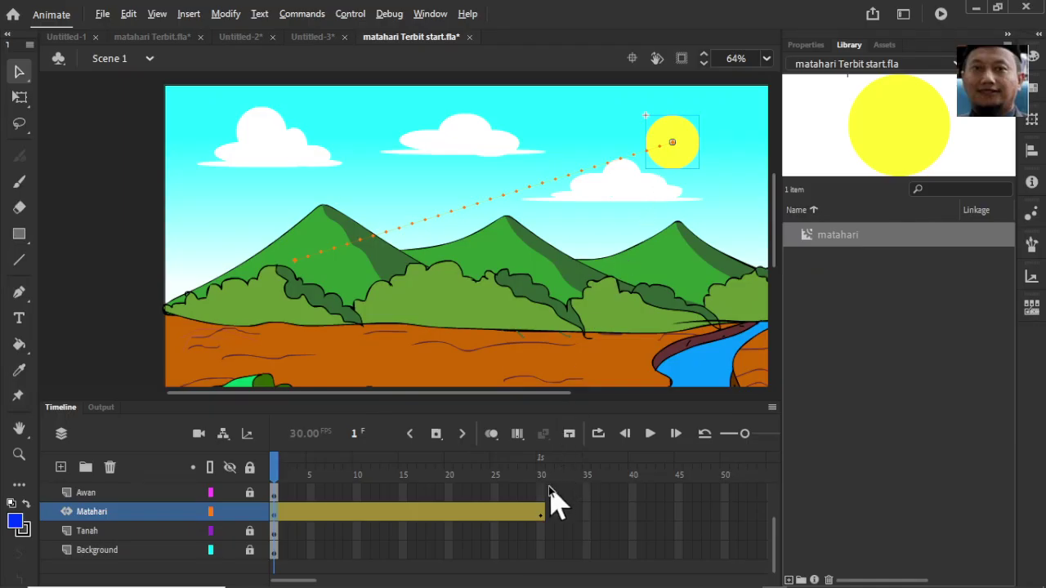
left_click(540, 512)
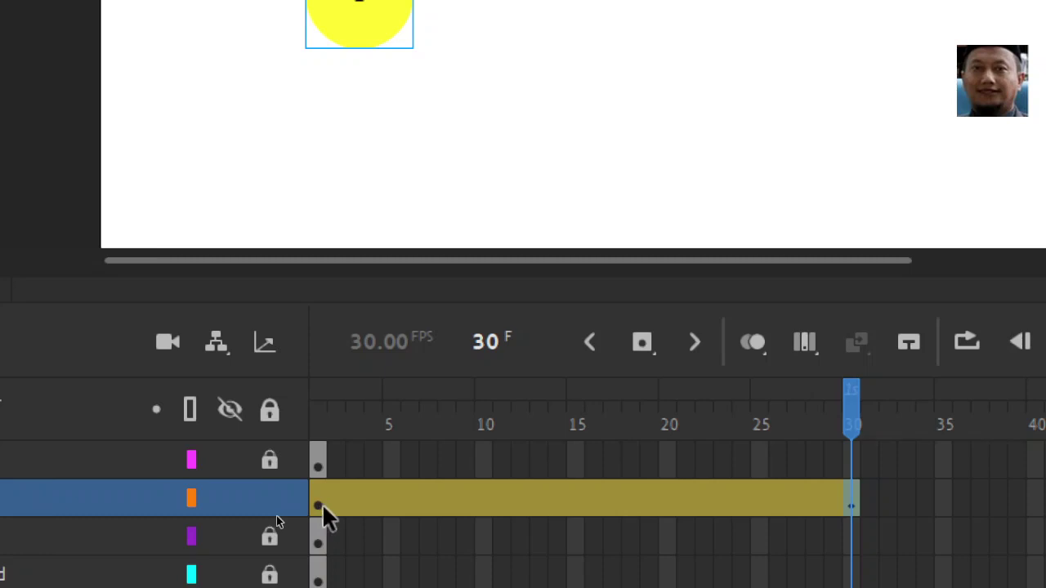
Reverse the sun's path by placing it at the leftmost mountain on frame 1 and high on the stage's right side on frame 30
left_click(318, 504)
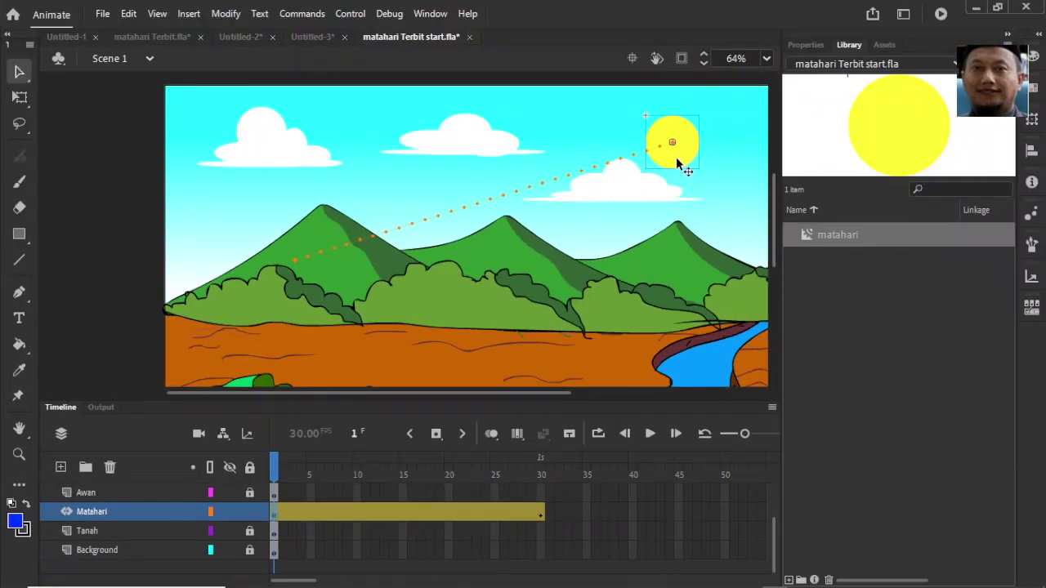
left_click_drag(643, 170, 332, 257)
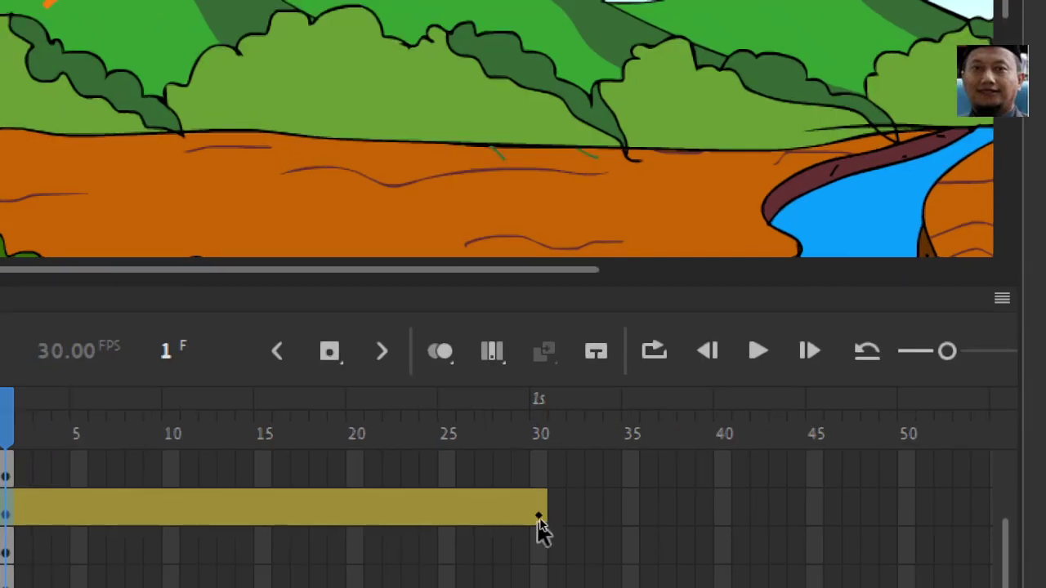
left_click(540, 516)
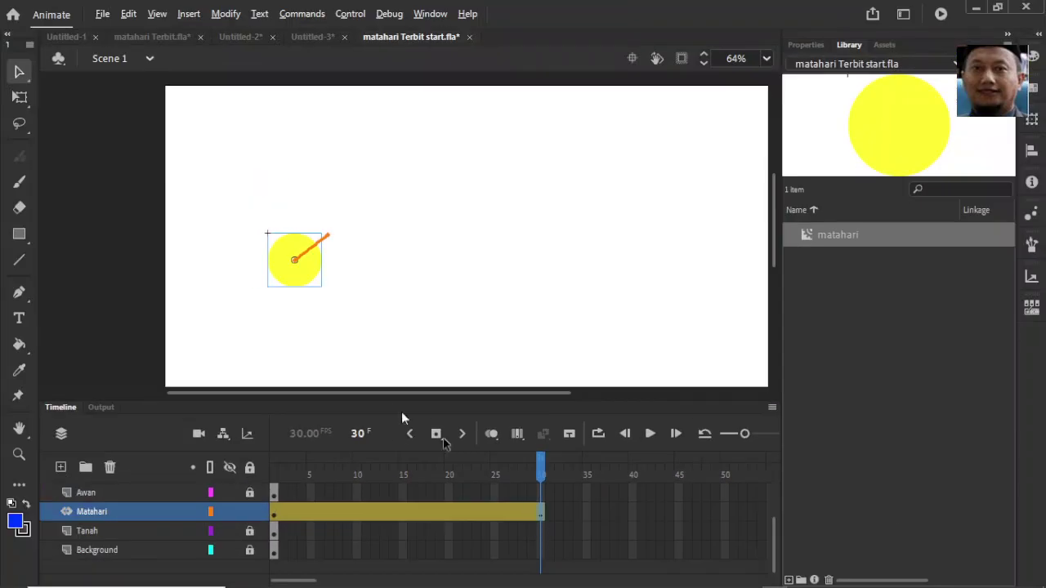
left_click_drag(300, 278, 631, 177)
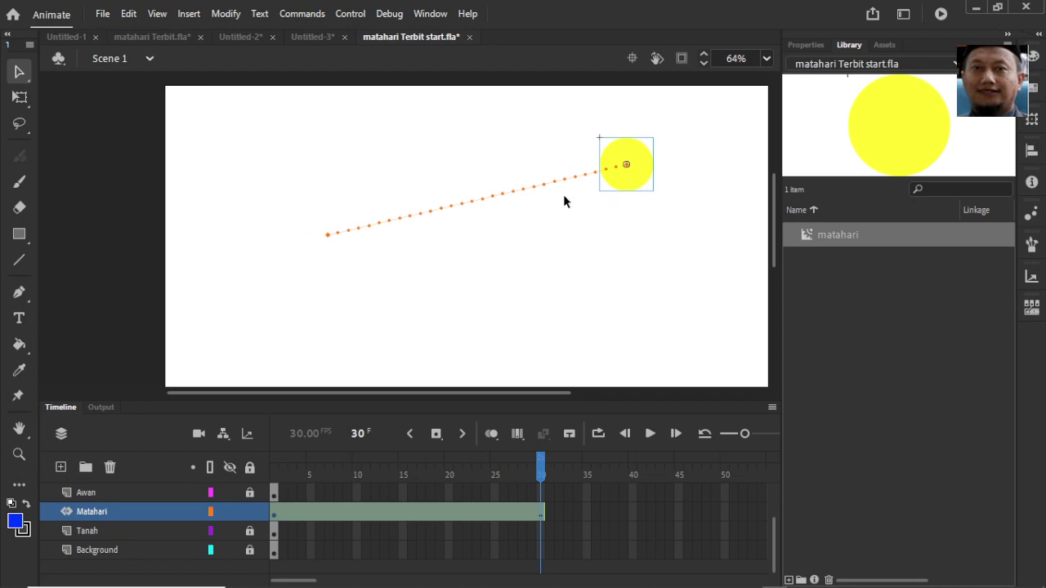
Play the sun's tween and bend its straight motion path into an upward arc
key("Return")
key("Return")
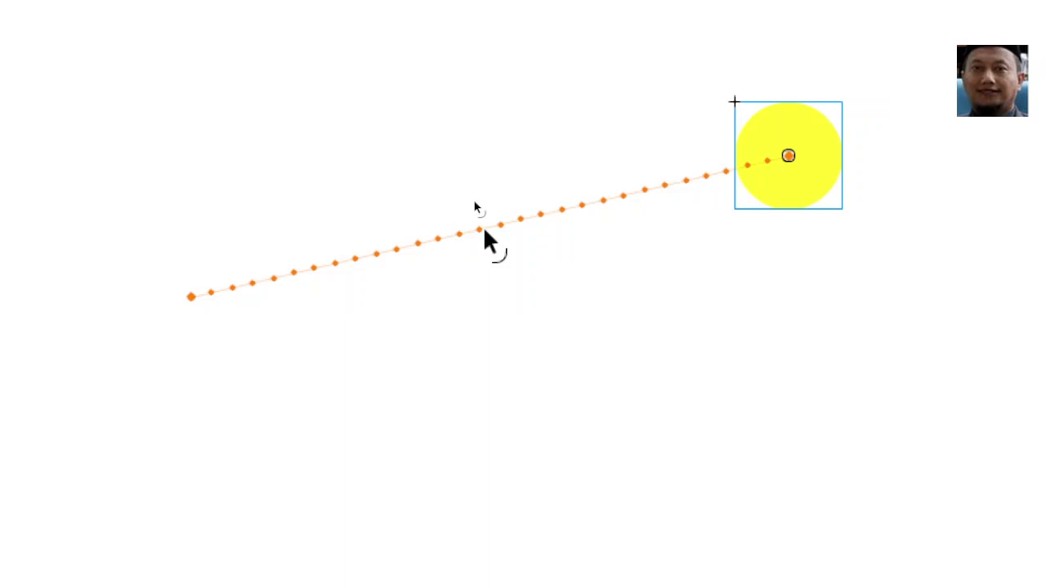
left_click_drag(501, 226, 438, 138)
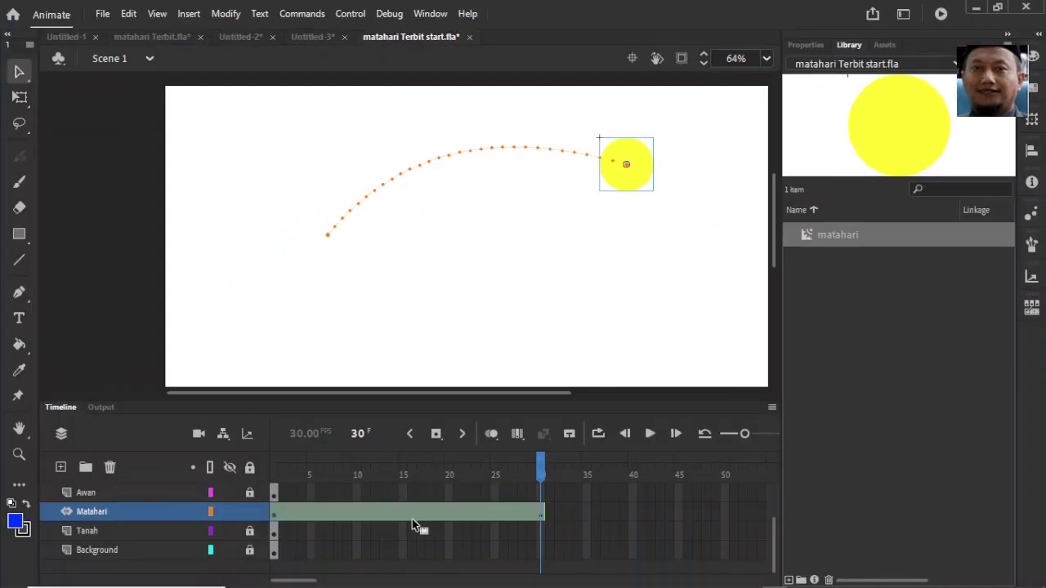
mouse_move(450, 587)
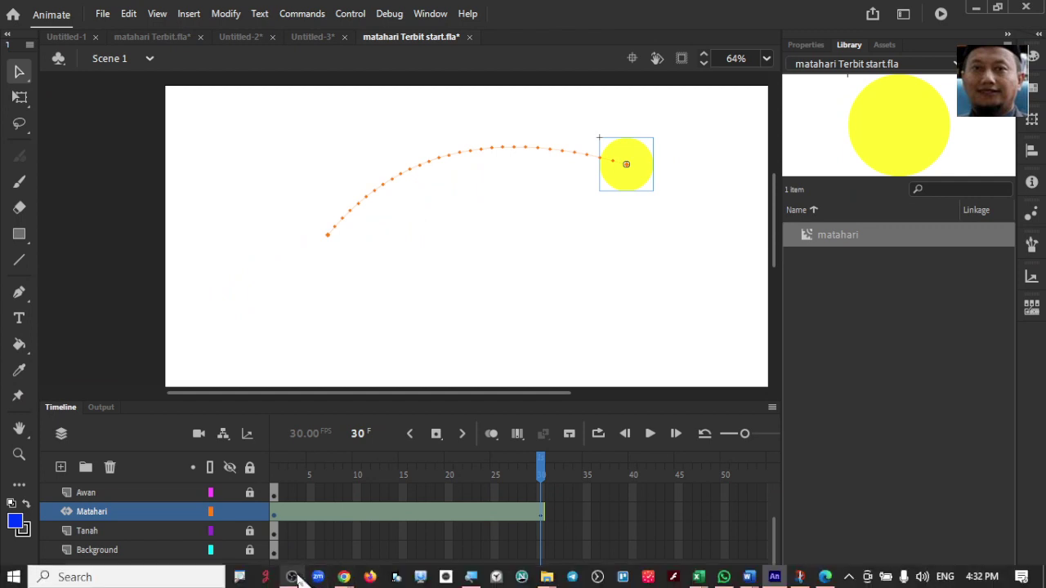
mouse_move(294, 579)
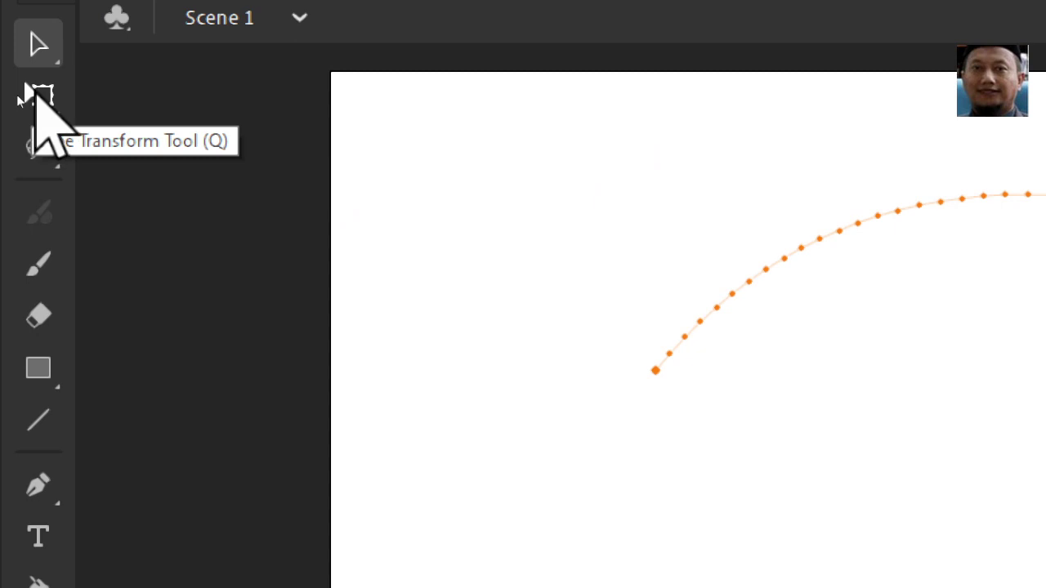
Enlarge the sun at frame 30 to about 194 px wide and high with Free Transform, and play the animation
left_click(39, 96)
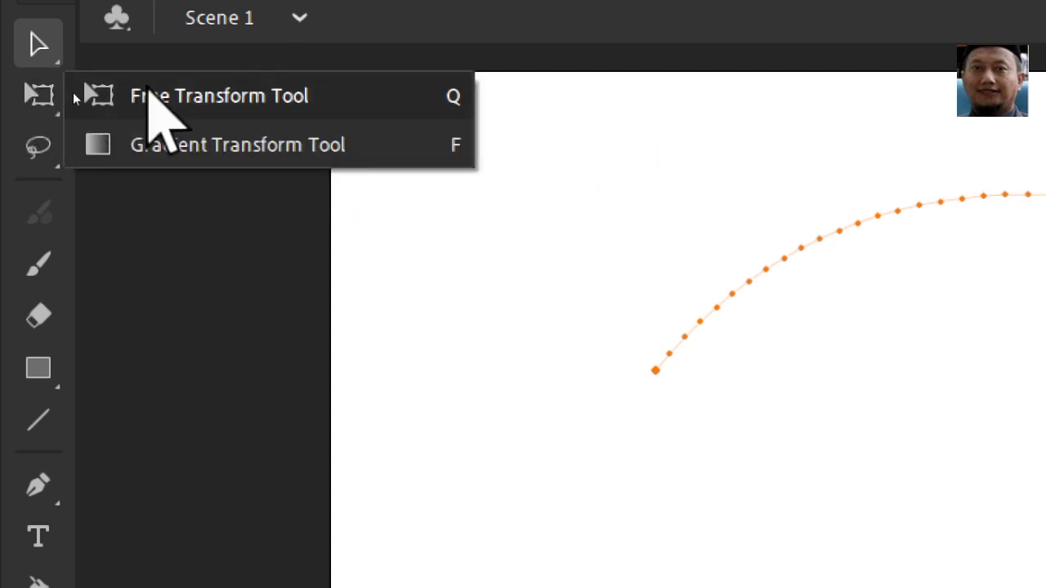
left_click(149, 91)
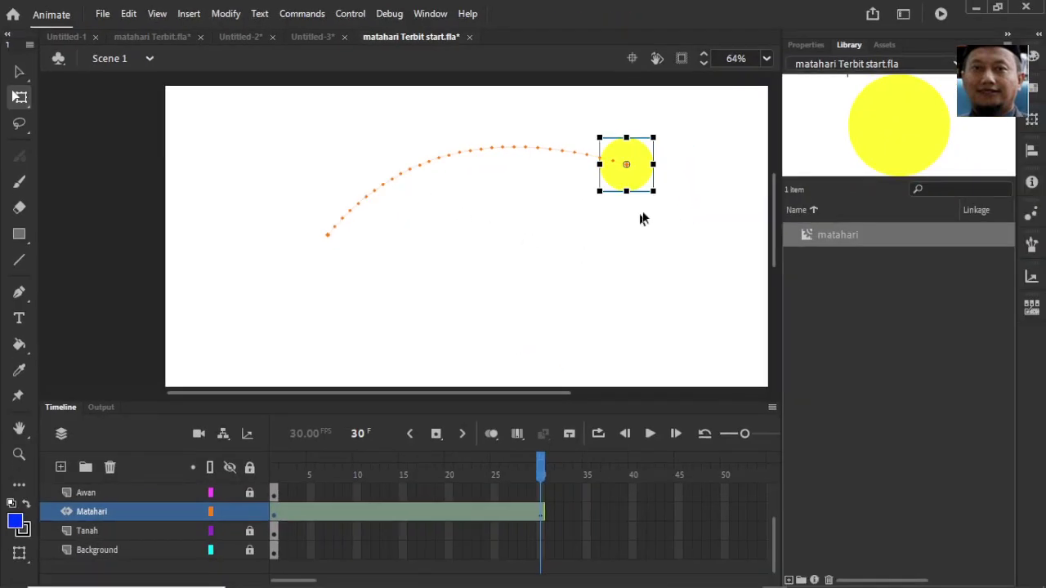
left_click_drag(653, 189, 689, 210)
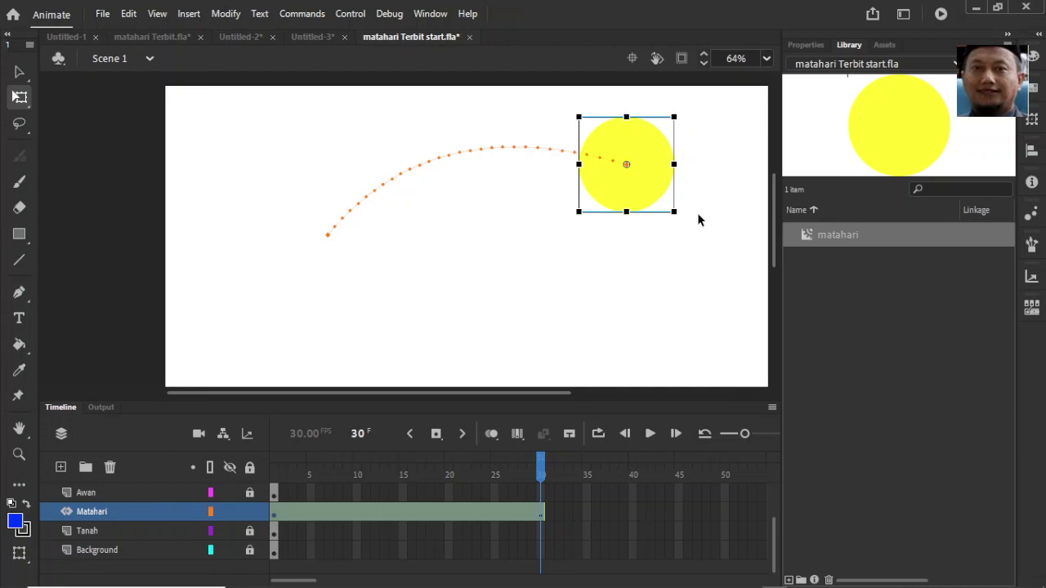
key("Return")
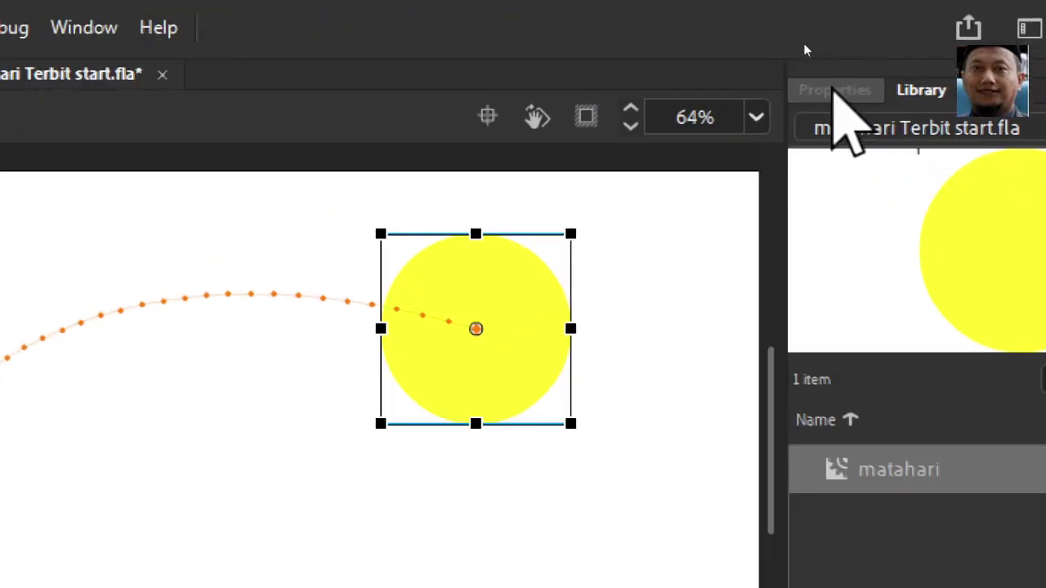
Open the properties of the sun instance and look through them down to the filter settings
left_click(834, 90)
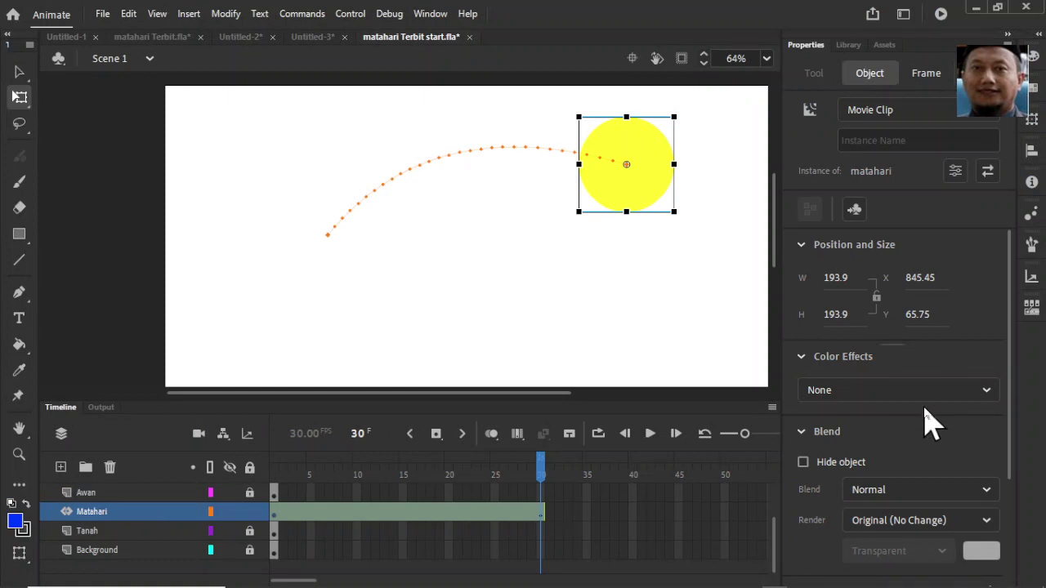
scroll(931, 423, "down", 3)
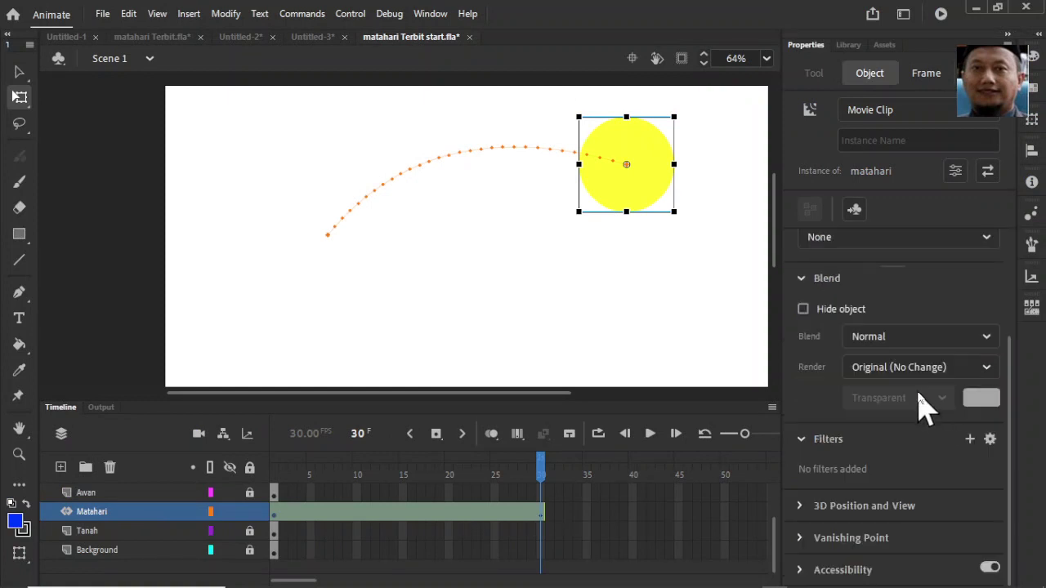
scroll(929, 418, "up", 3)
scroll(927, 416, "down", 3)
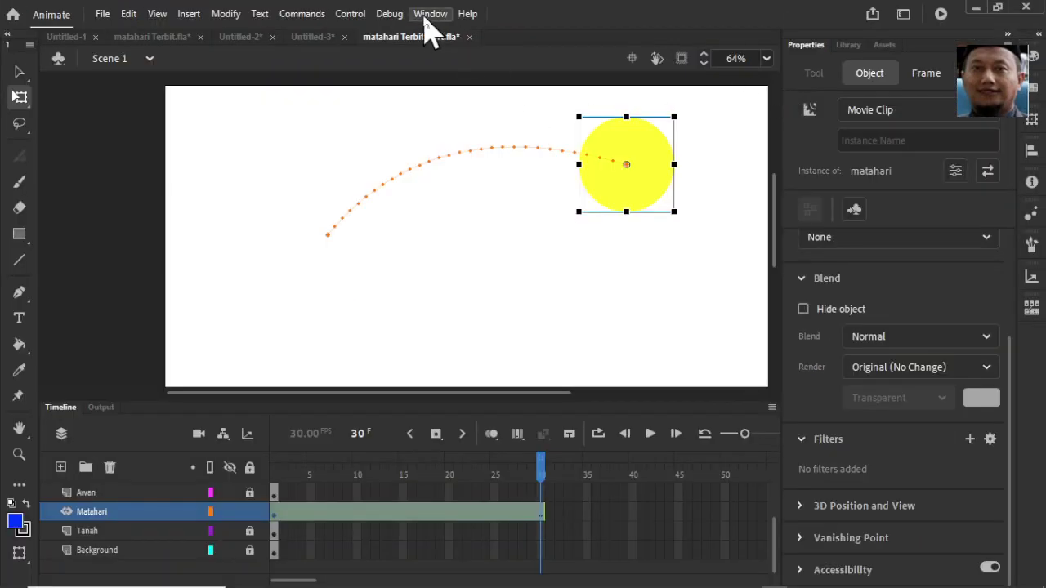
left_click(430, 16)
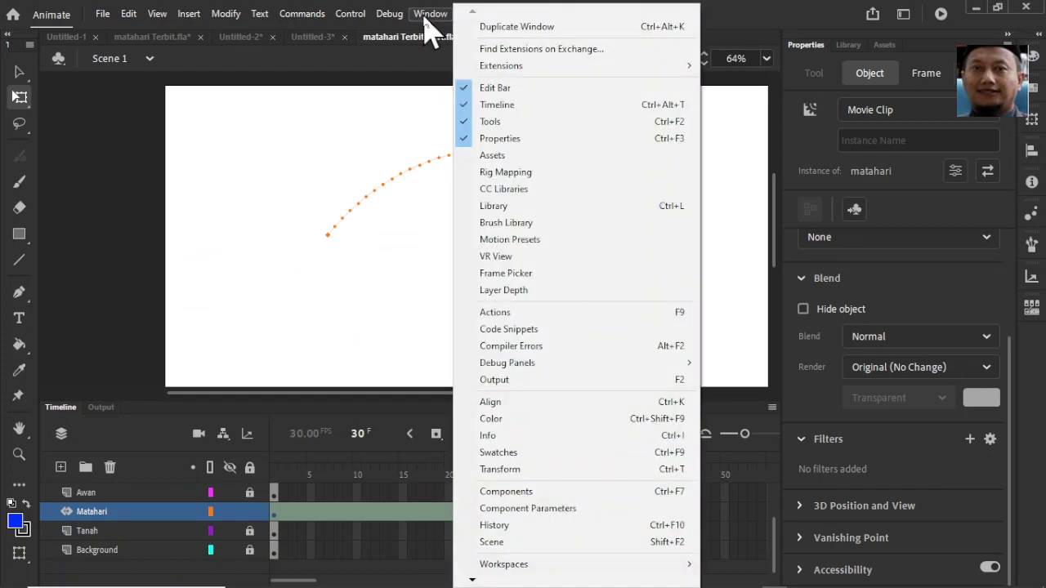
key("Escape")
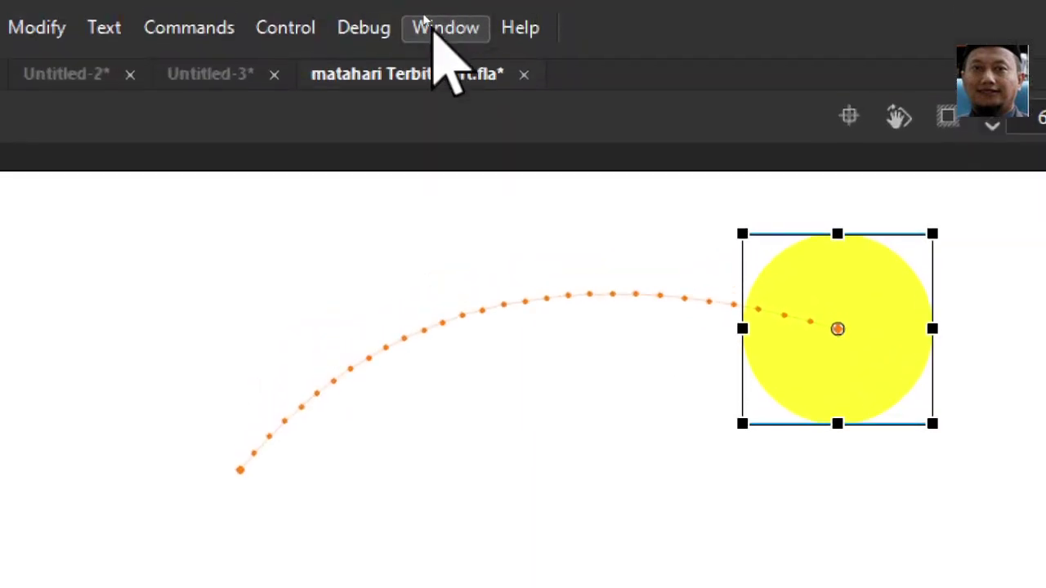
left_click(431, 14)
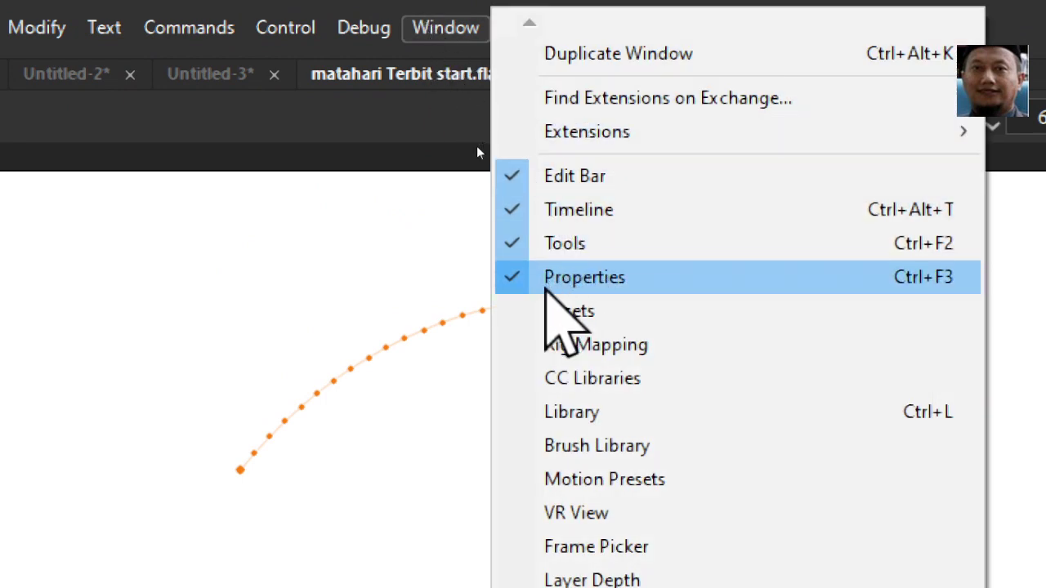
left_click(434, 12)
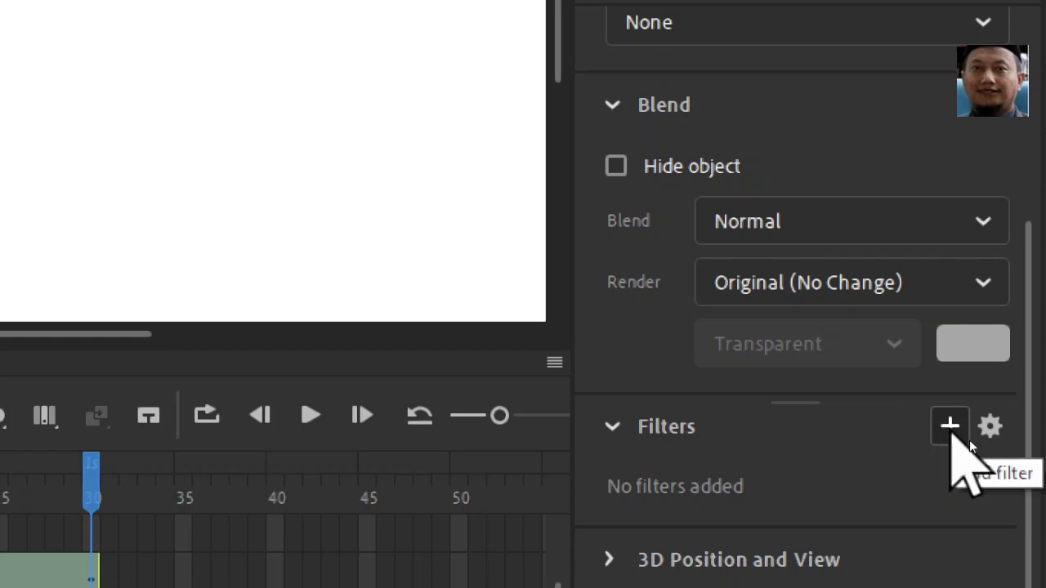
Add a Blur filter to the sun with Blur X and Blur Y set to 20, and play the tween
left_click(951, 429)
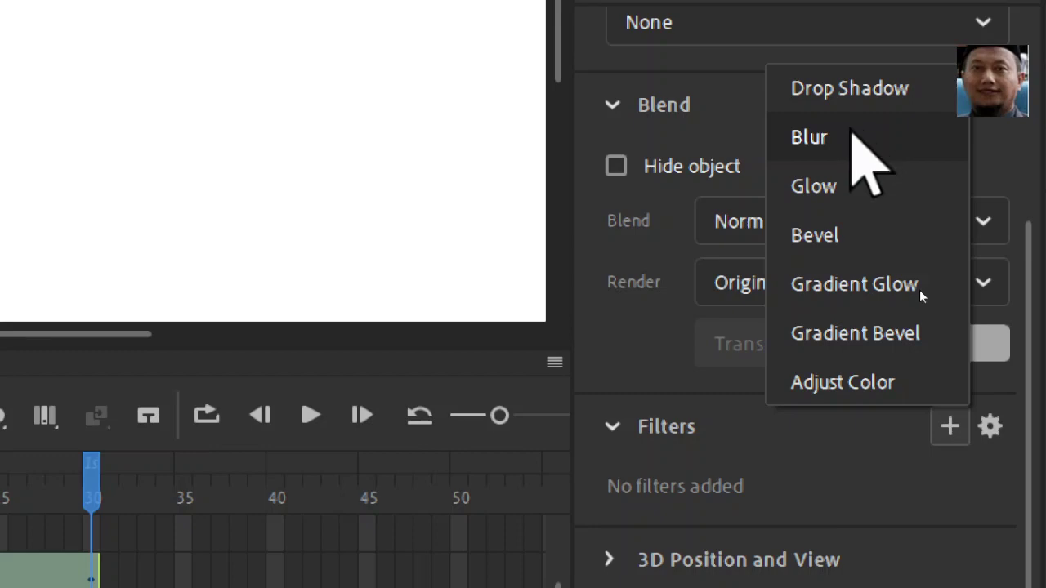
left_click(855, 137)
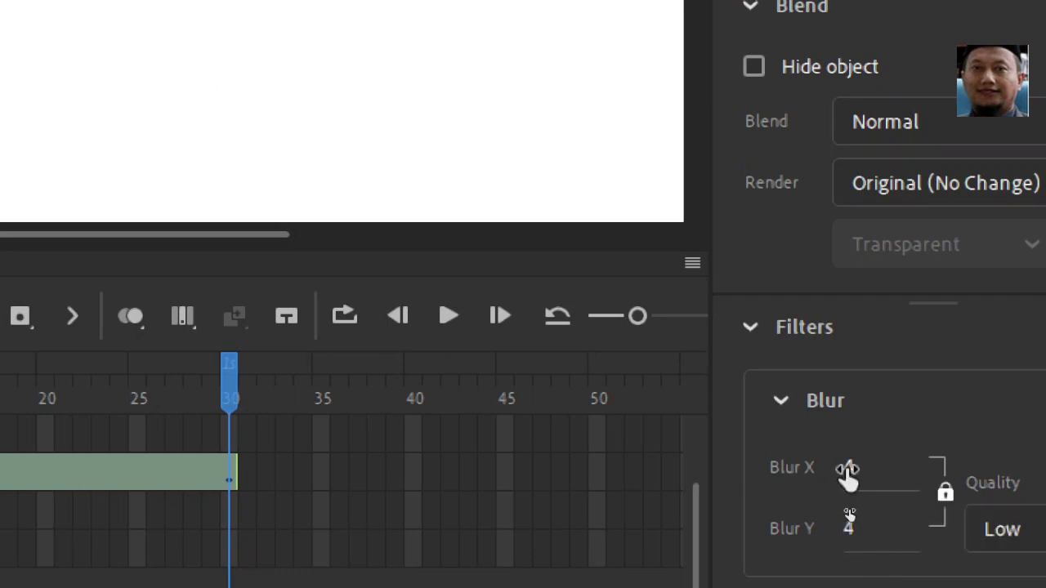
left_click(849, 469)
type("16")
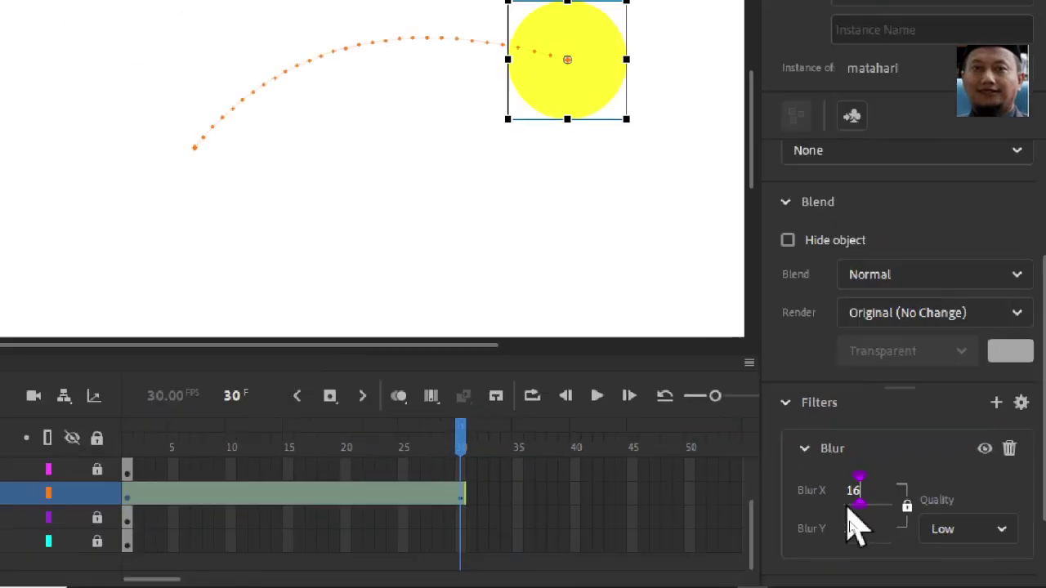
left_click(852, 497)
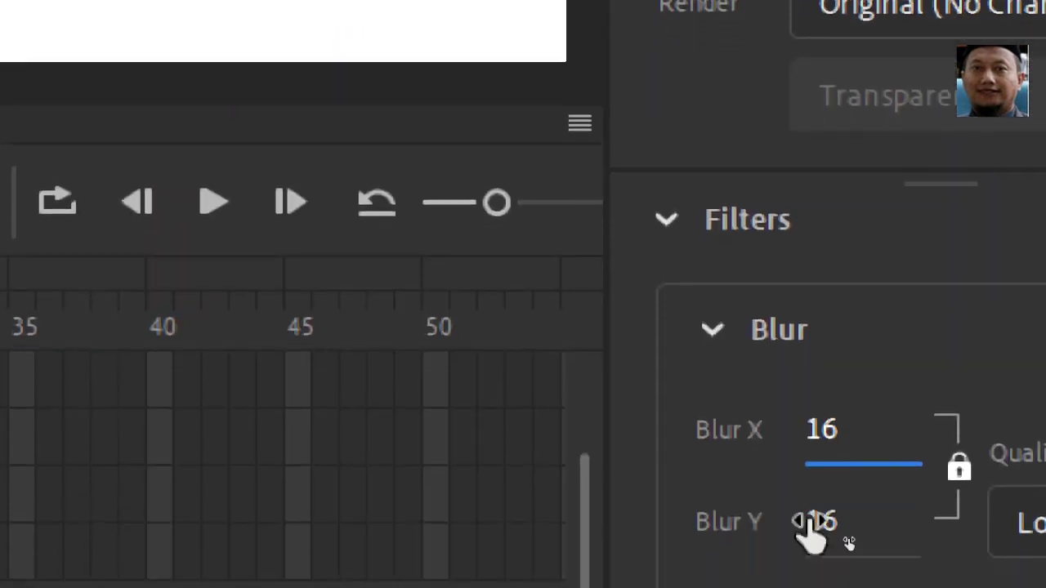
left_click(825, 431)
type("20")
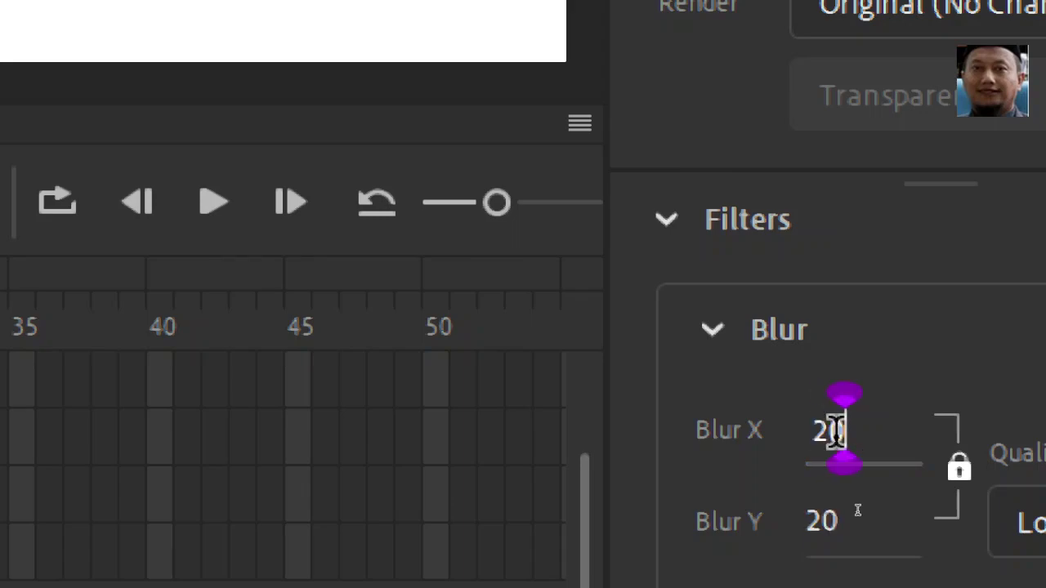
key("Return")
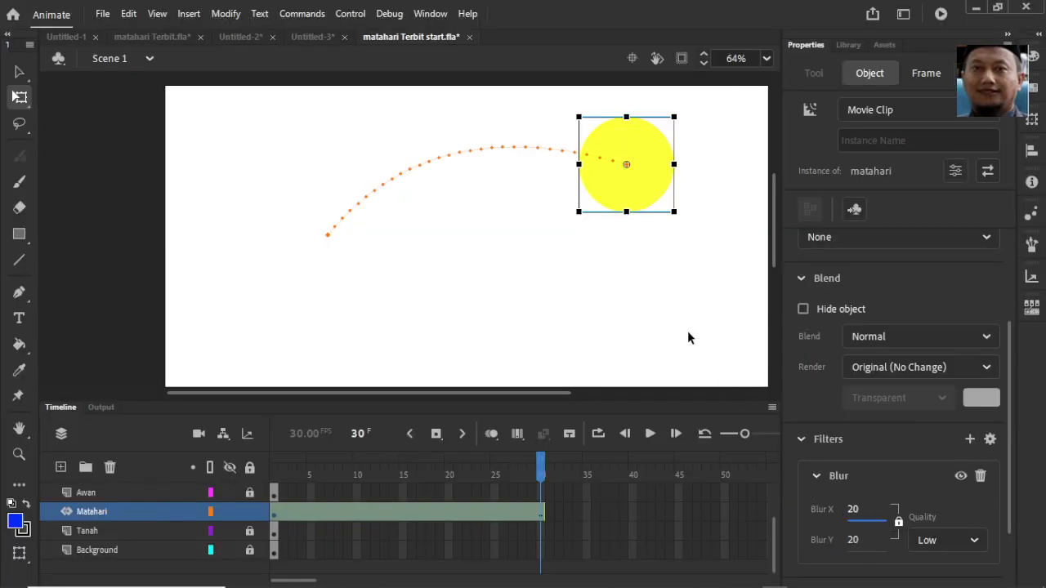
left_click(688, 333)
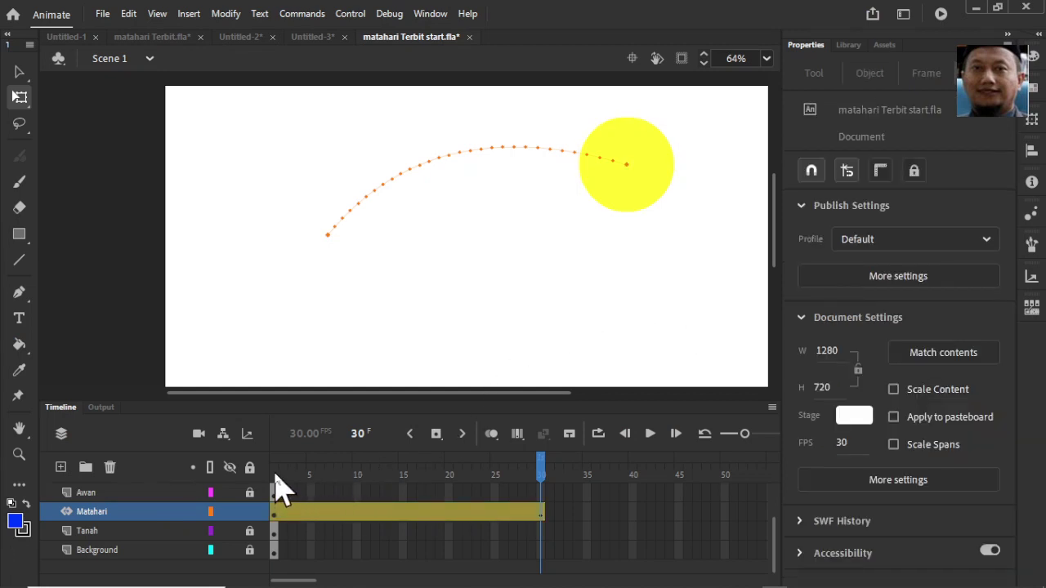
key("Return")
Extend the Sungai layer by inserting a frame at frame 30
scroll(272, 516, "up", 1)
scroll(281, 495, "up", 2)
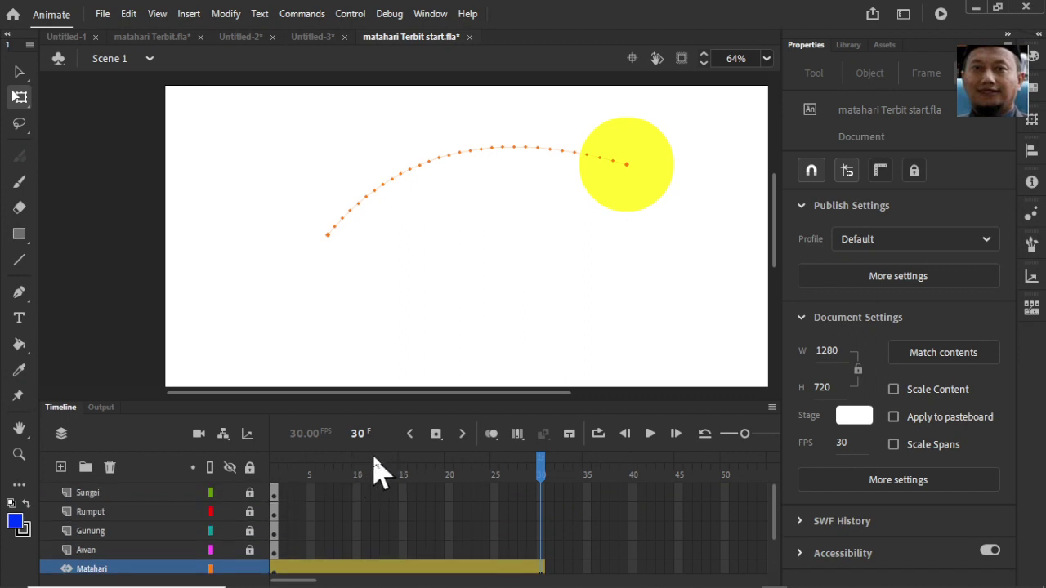
key("alt")
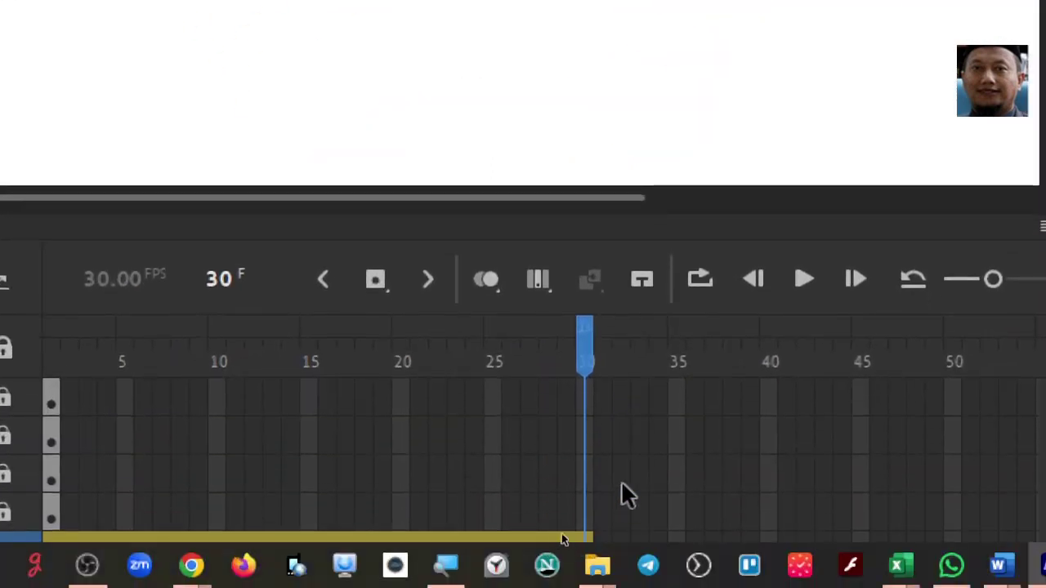
left_click(587, 406)
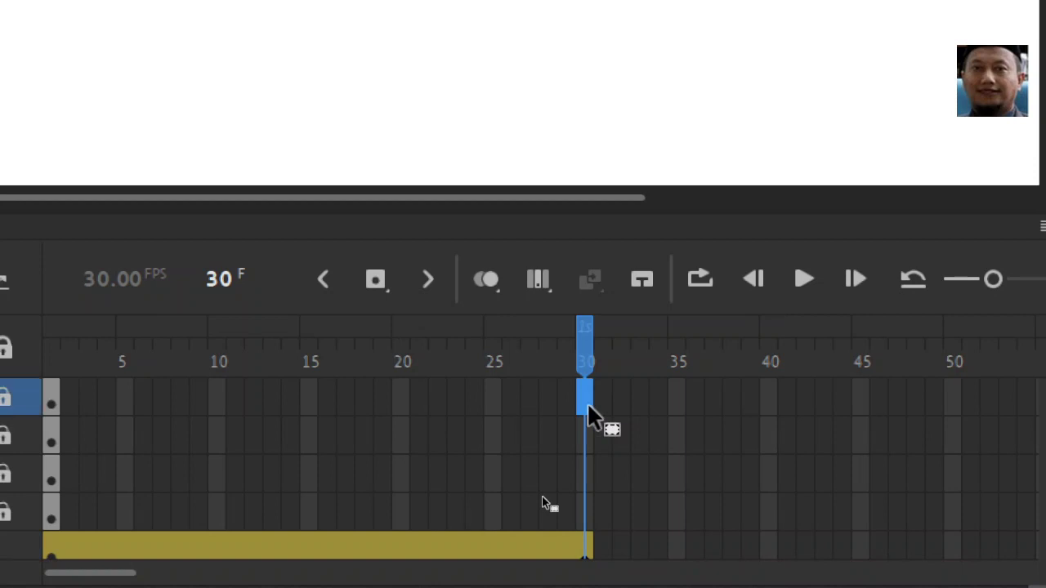
right_click(589, 410)
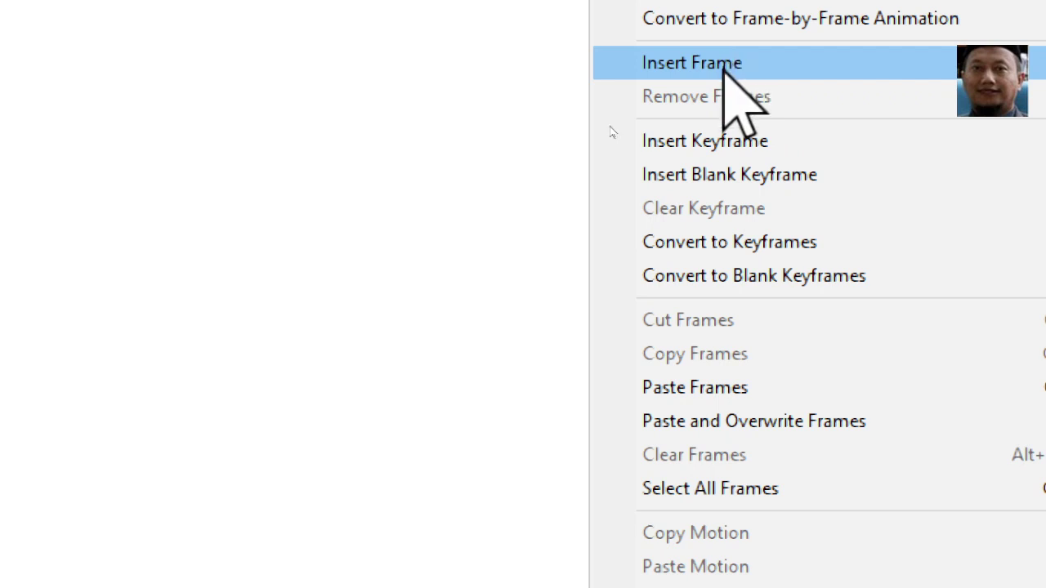
left_click(725, 66)
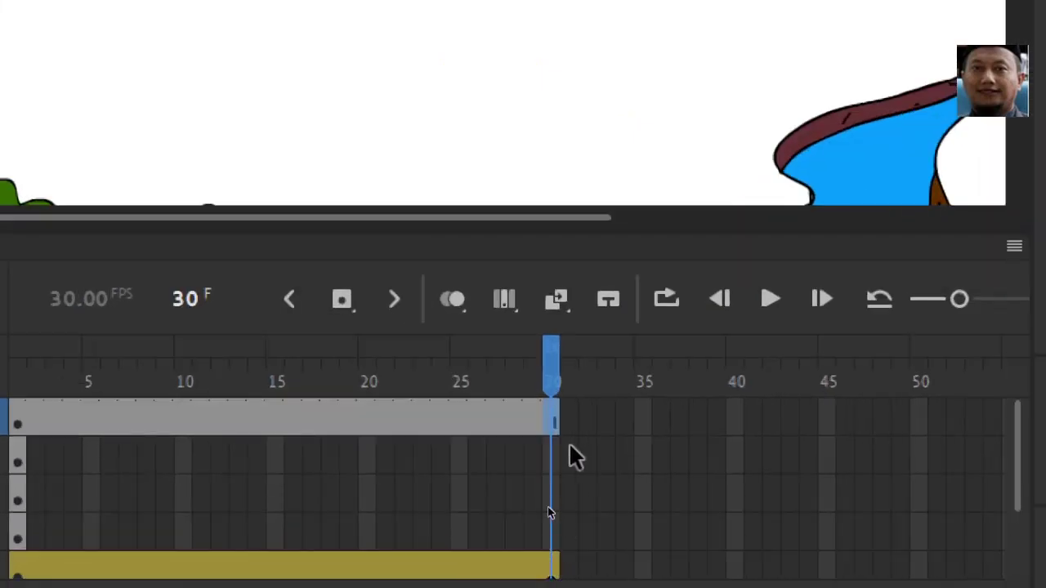
Insert frames at frame 30 on the Rumput, Gunung and Awan layers
left_click(550, 461)
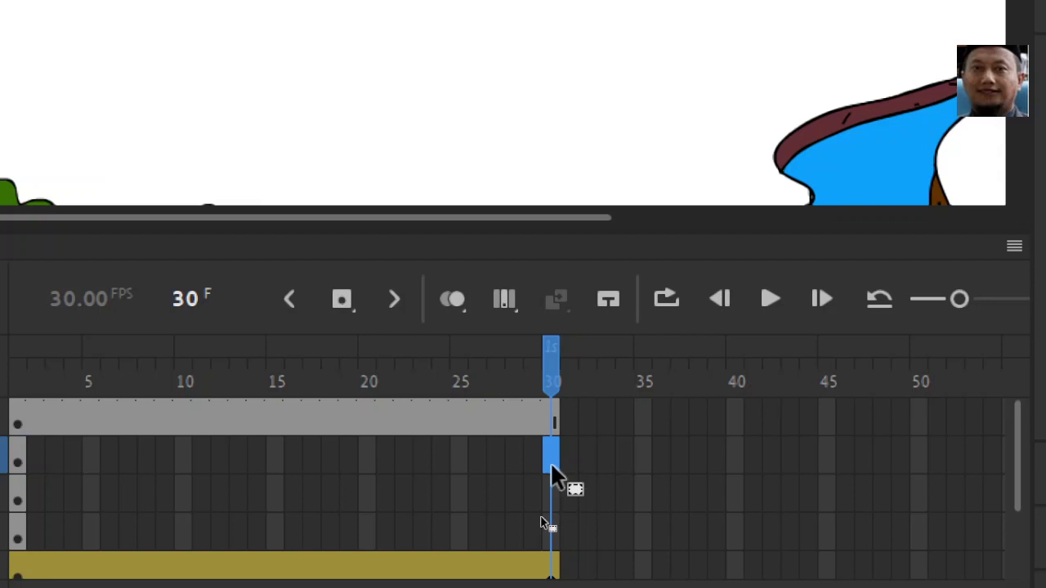
key("F5")
left_click(550, 493)
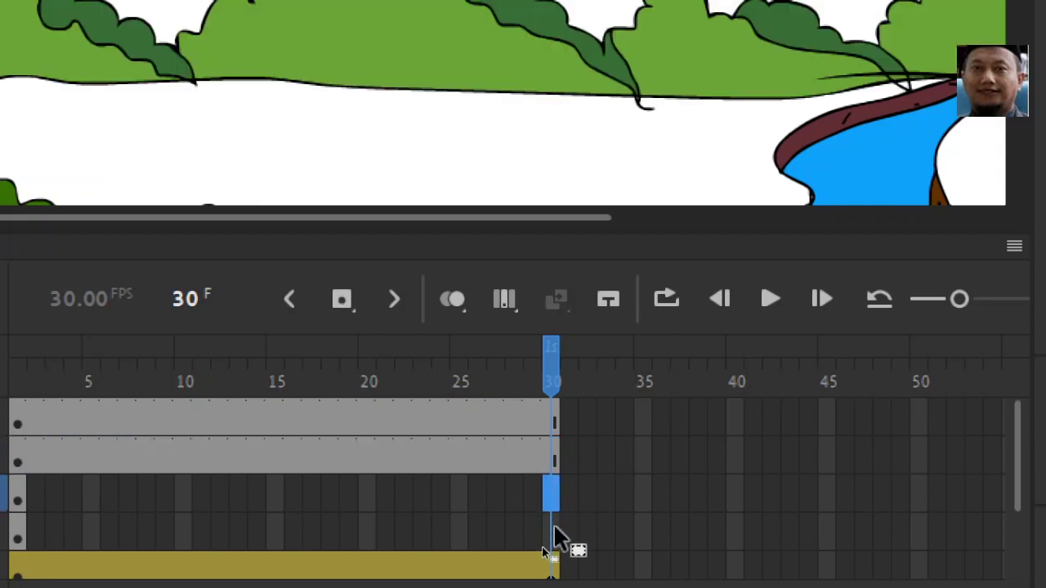
key("F5")
left_click(549, 531)
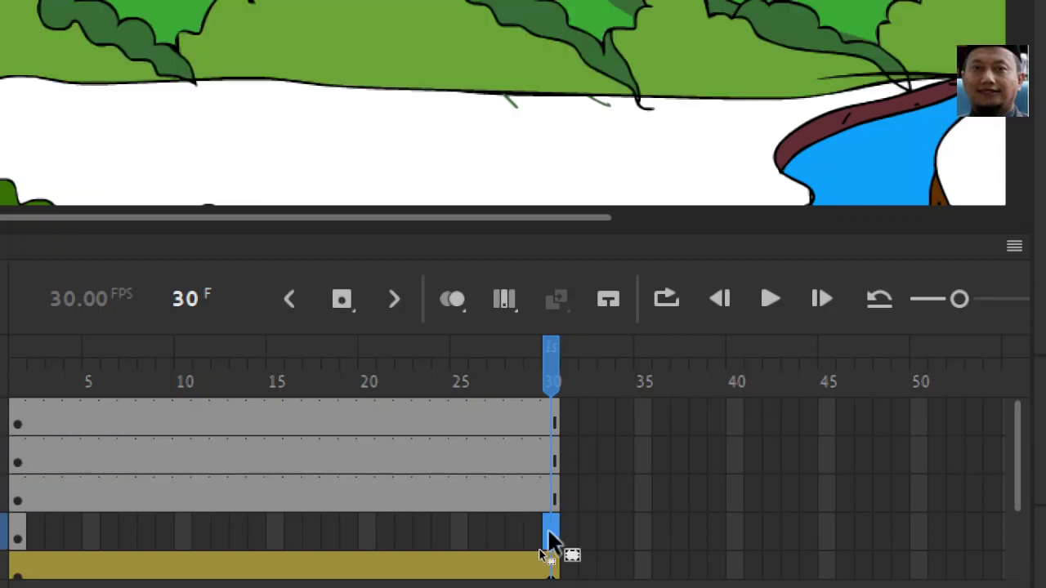
key("F5")
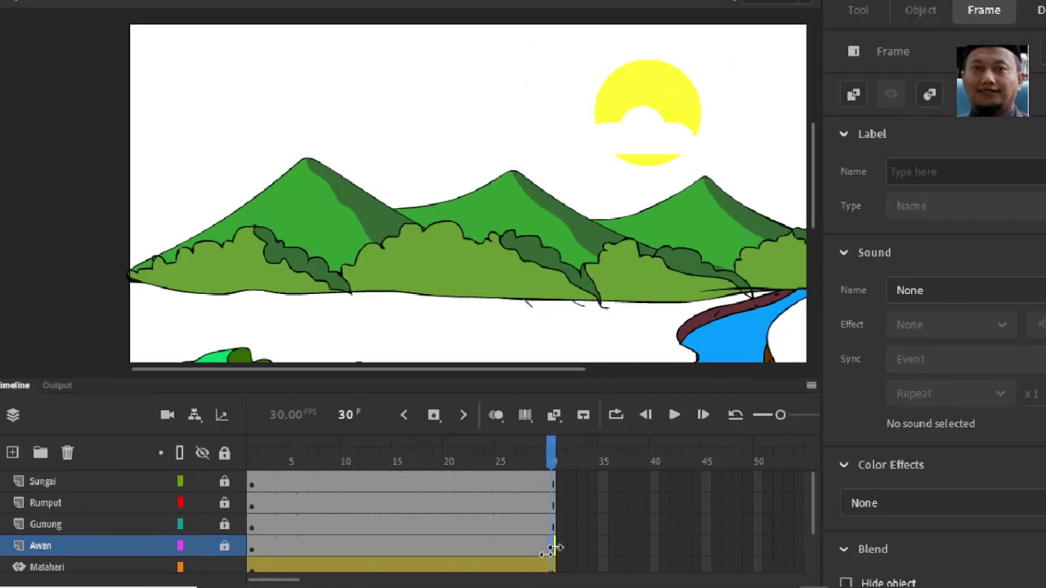
Extend the Tanah and Background layers to frame 30 and play the complete scene
scroll(558, 560, "down", 2)
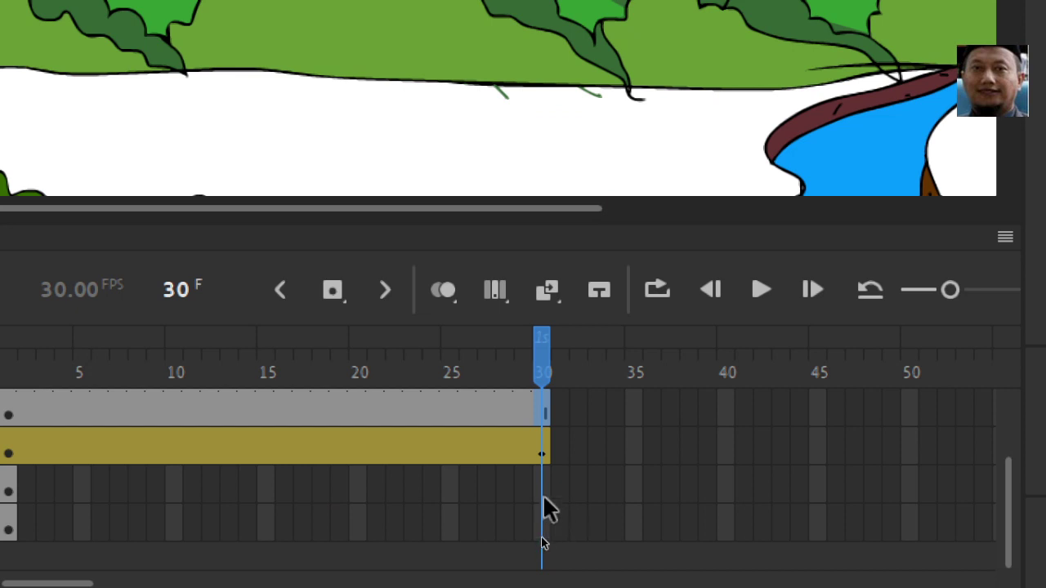
left_click(544, 487)
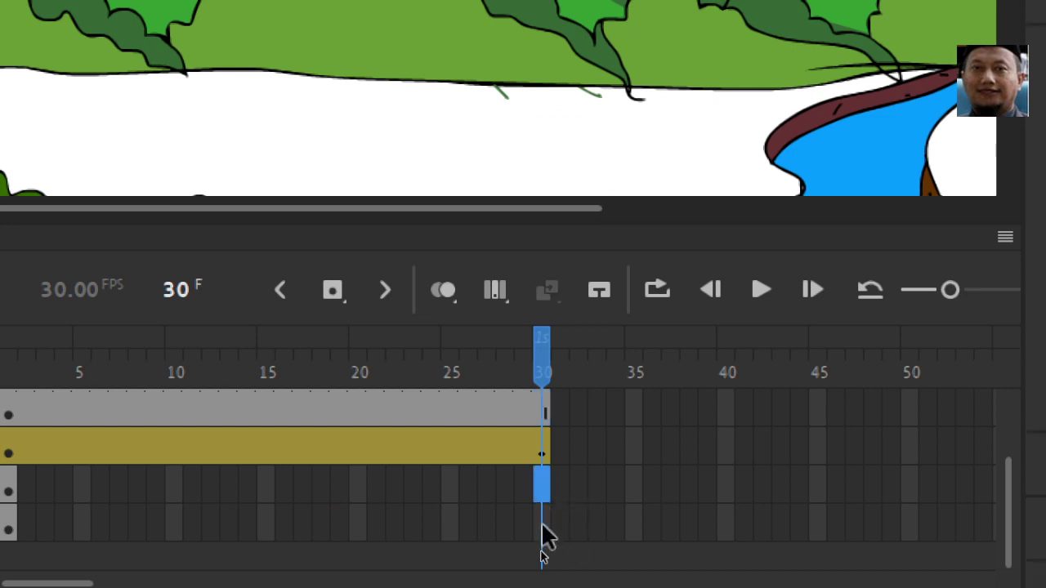
left_click(542, 525, "shift")
key("F5")
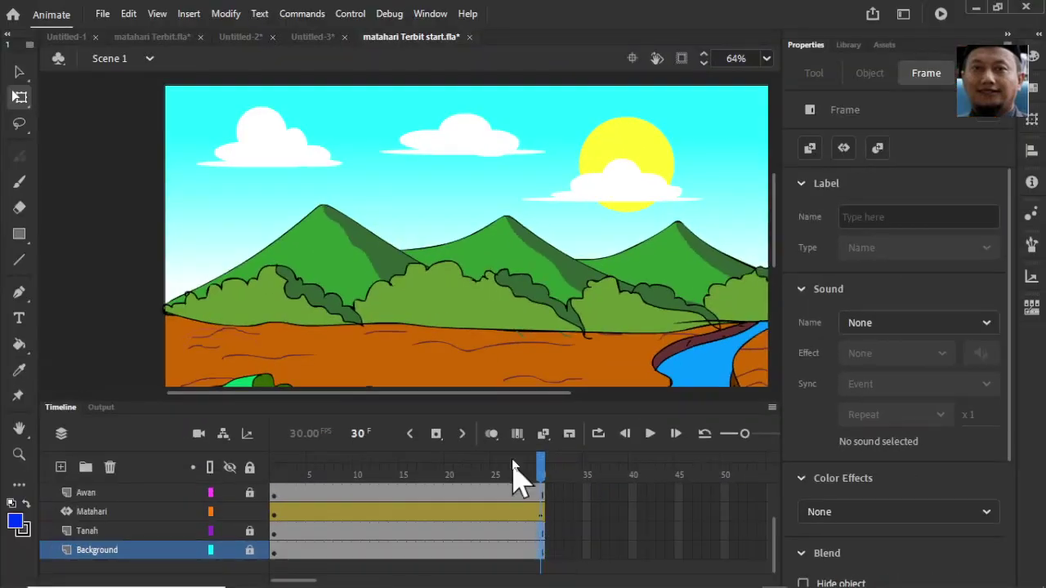
key("Return")
Set the quality of the sun's Blur filter to High
left_click(654, 154)
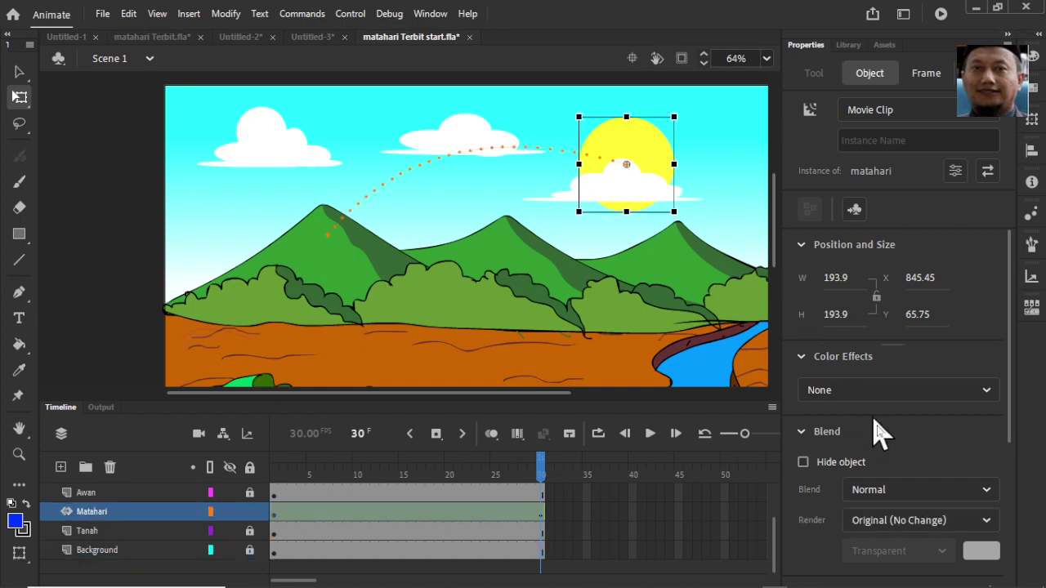
scroll(949, 426, "down", 5)
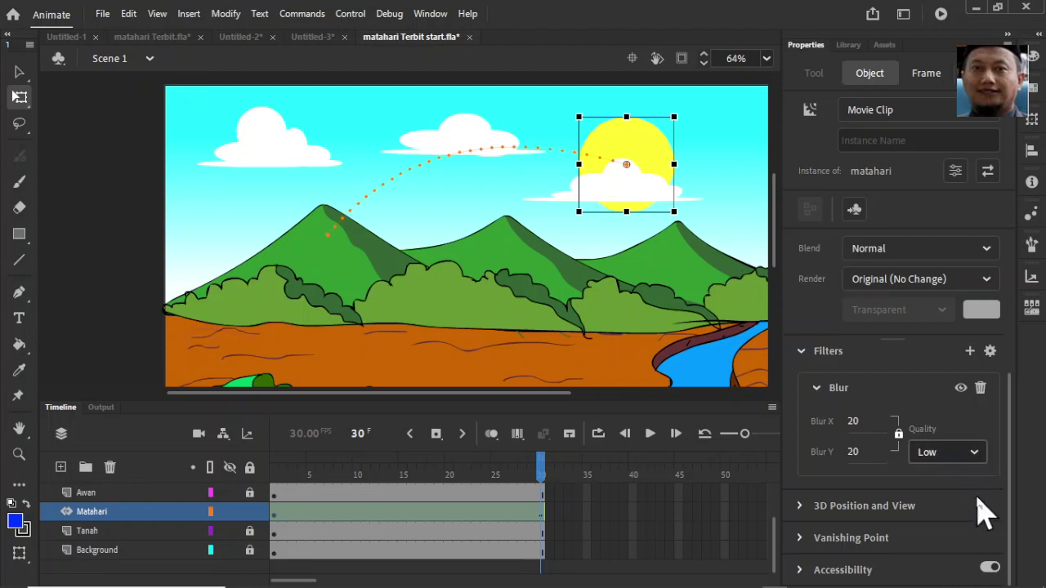
left_click(975, 456)
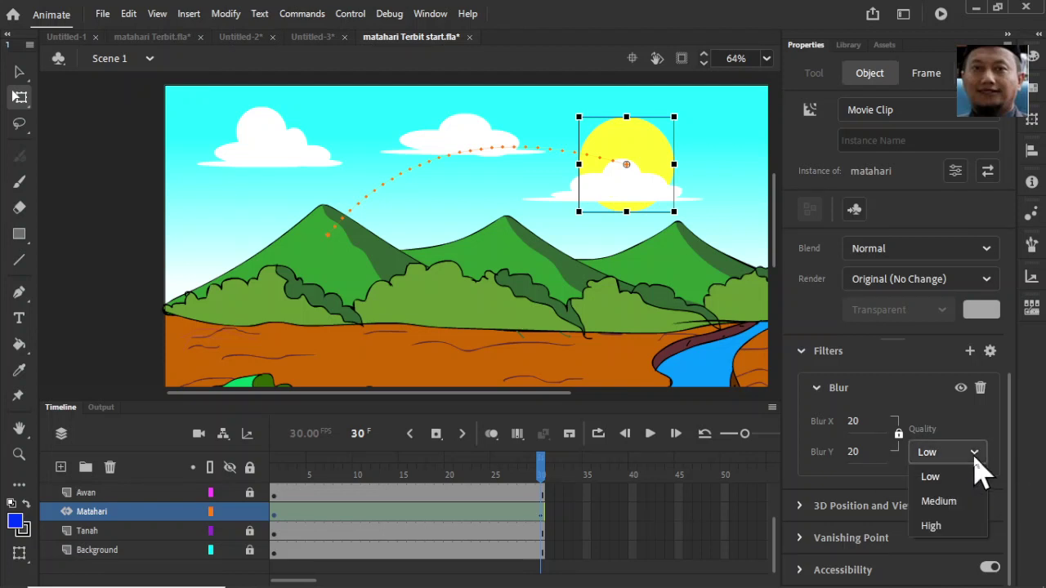
left_click(952, 527)
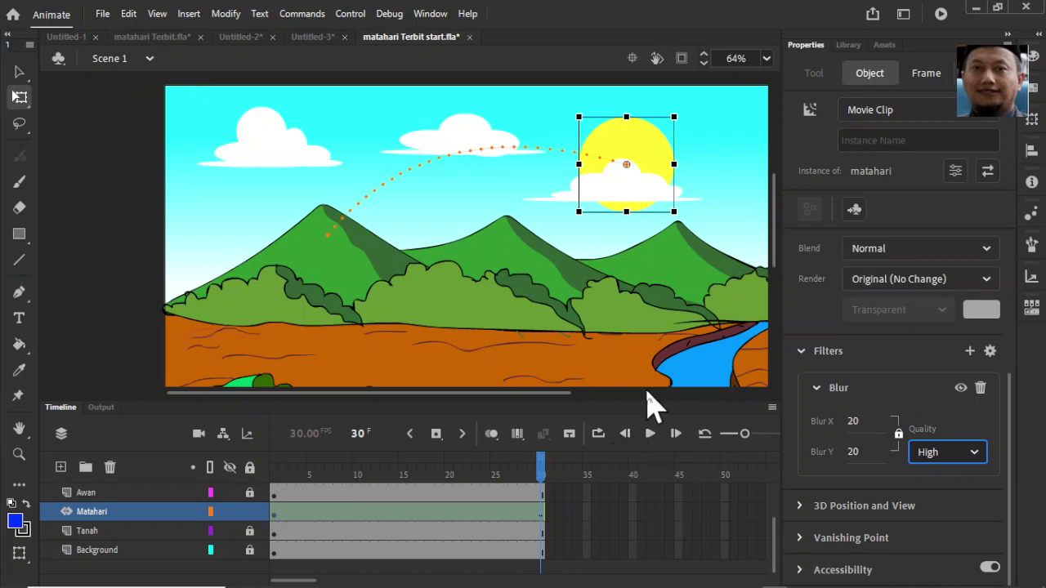
mouse_move(705, 557)
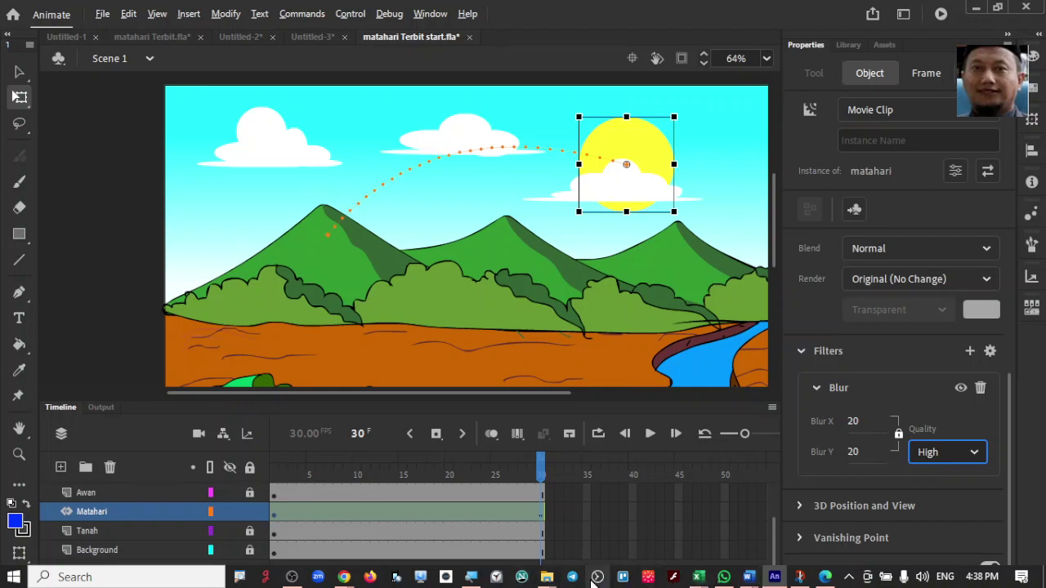
key("alt")
key("alt")
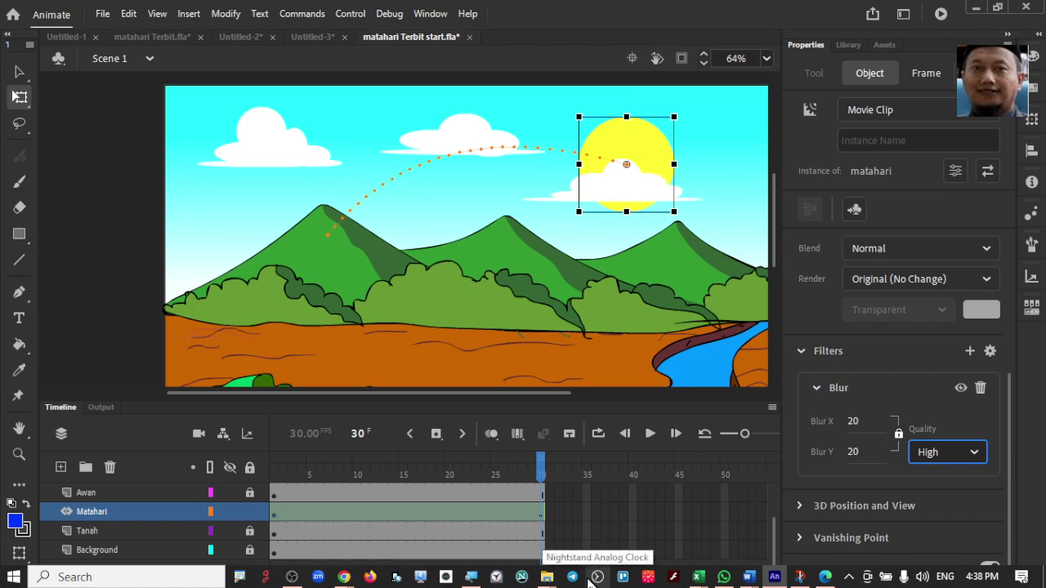